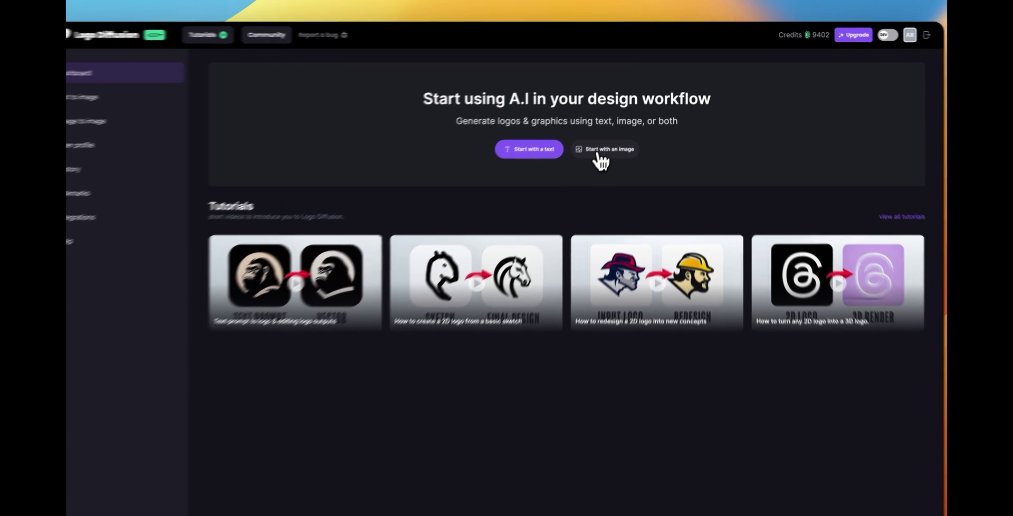
# - Start an image-based project on a blank sketch canvas and add a text object
pyautogui.click(607, 143)
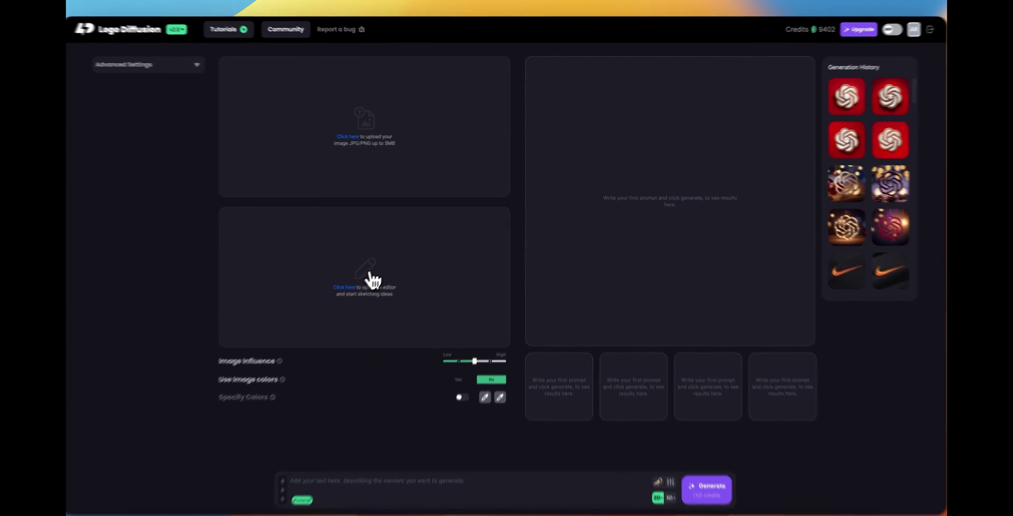
pyautogui.click(373, 279)
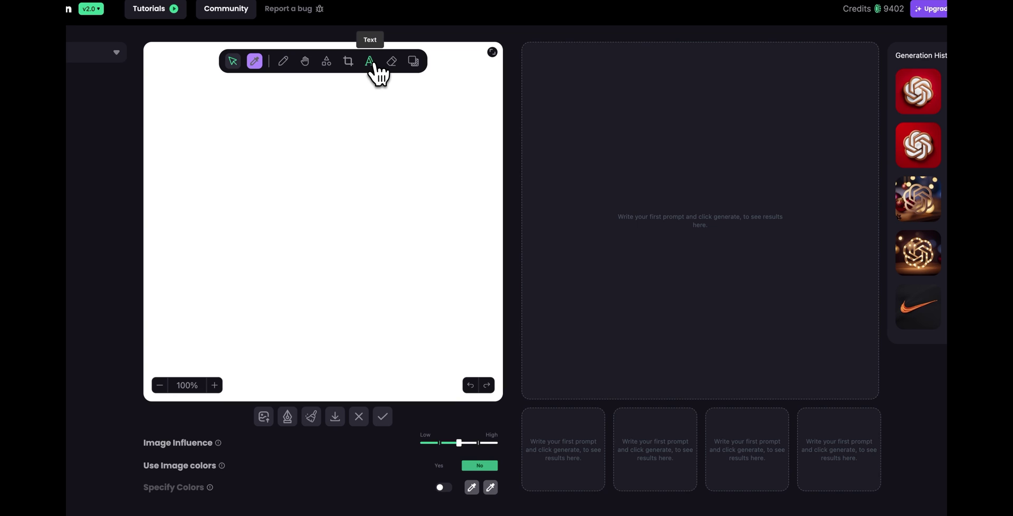
pyautogui.click(374, 64)
# - Change the placeholder text to '5', set it in the Ultra font, and enlarge it to fill the canvas
pyautogui.click(308, 191)
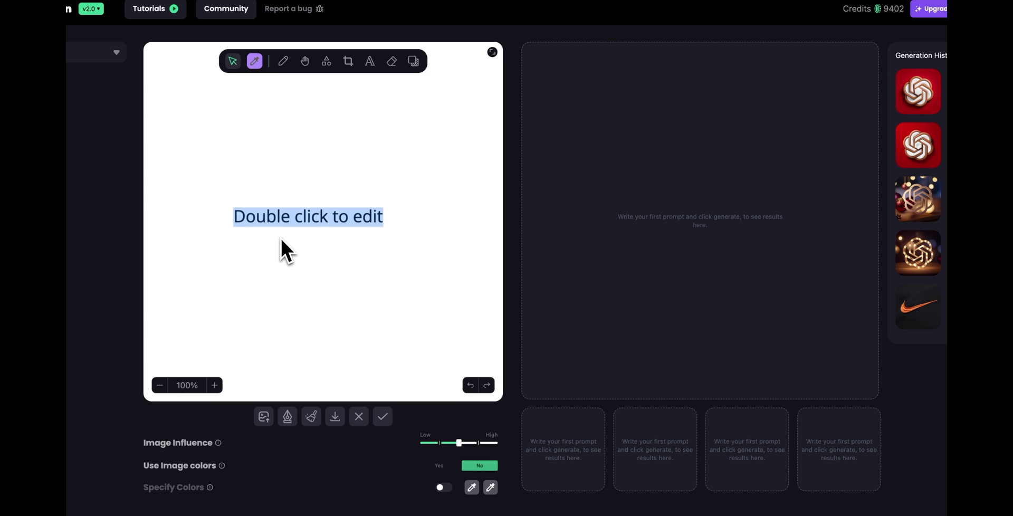
pyautogui.write('5')
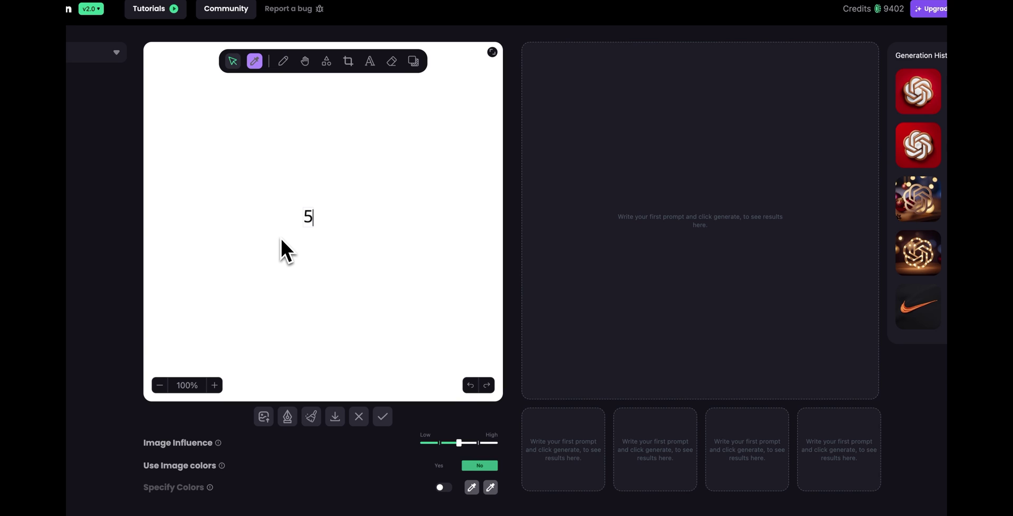
pyautogui.click(308, 218)
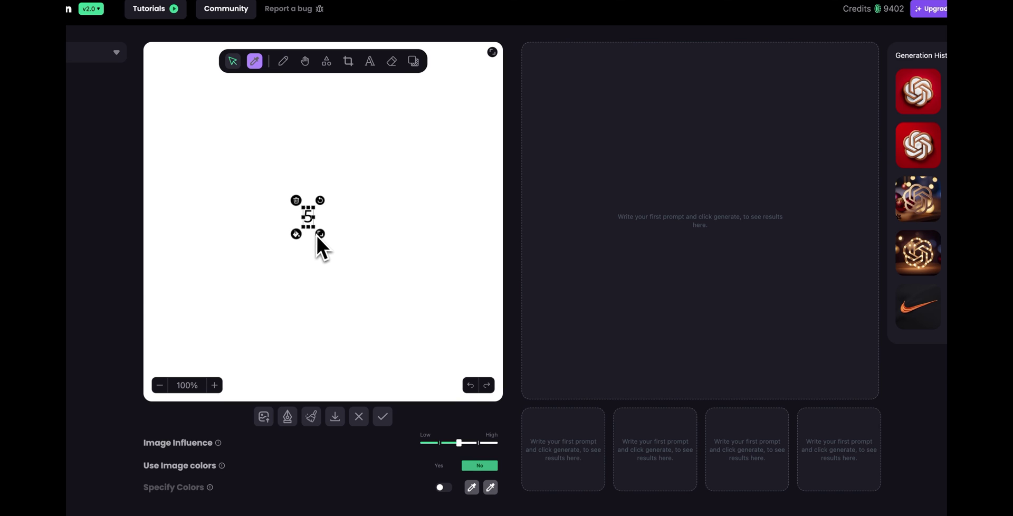
pyautogui.moveTo(317, 235); pyautogui.dragTo(417, 347)
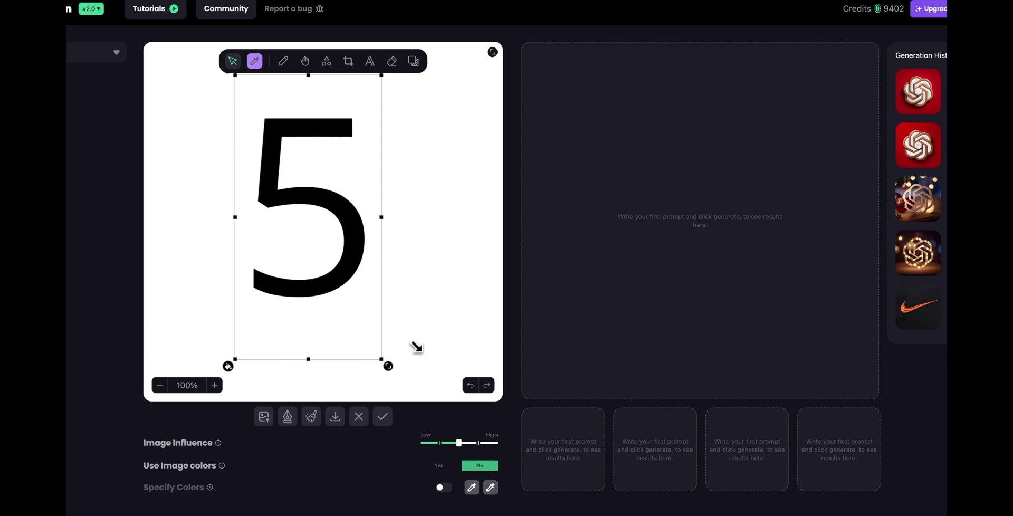
pyautogui.click(229, 364)
pyautogui.click(258, 383)
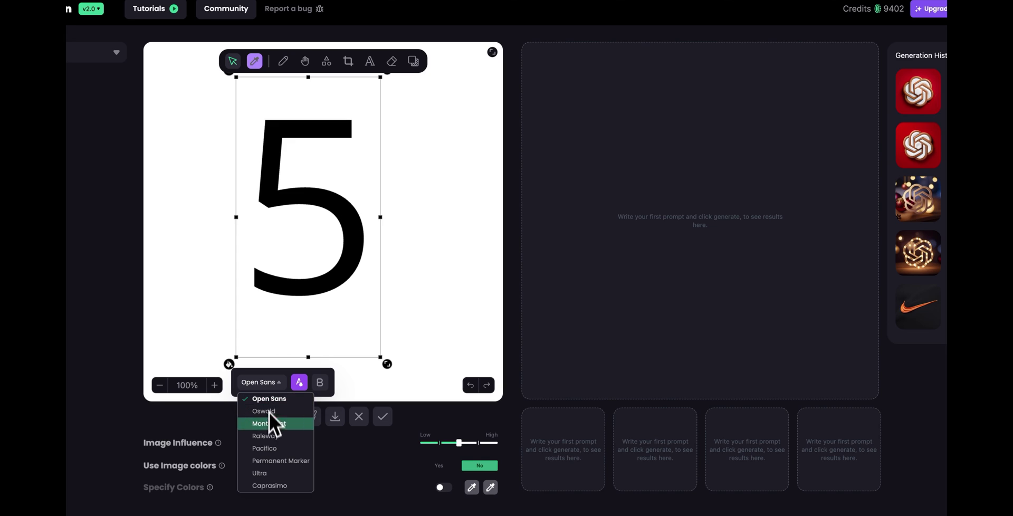
pyautogui.click(275, 473)
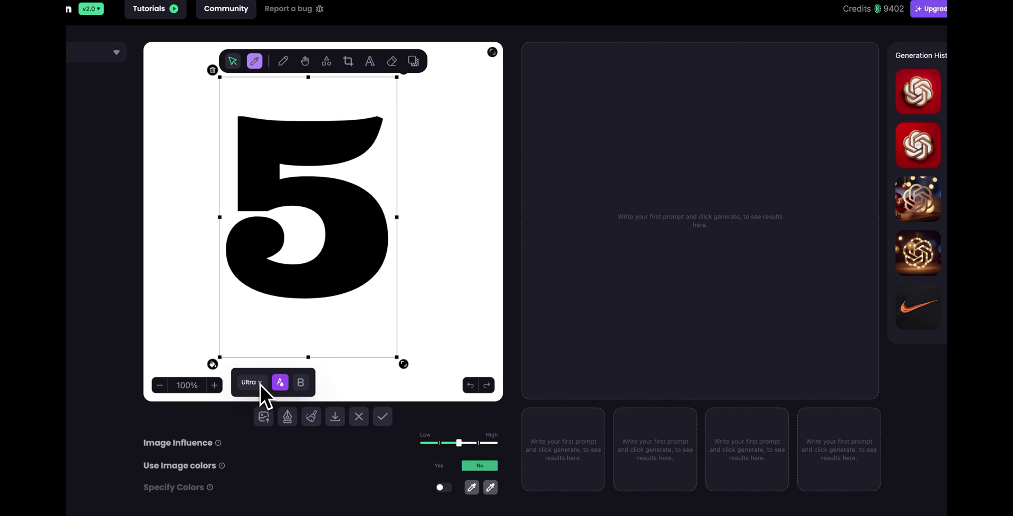
pyautogui.moveTo(403, 364)
pyautogui.mouseDown()
pyautogui.moveTo(421, 387)
pyautogui.moveTo(422, 372)
pyautogui.mouseUp()
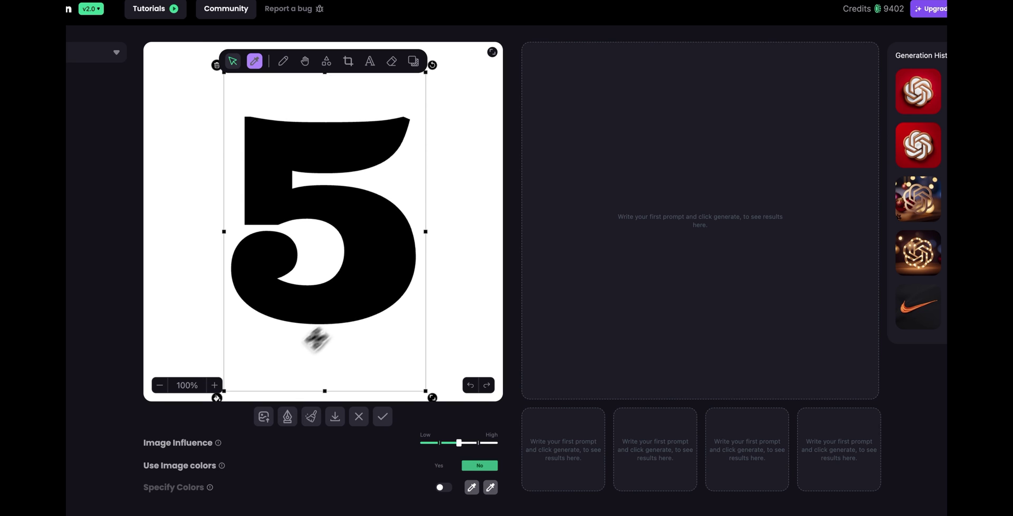
# - Make the 5 white, set the canvas background to black, and switch generation to 3D mode
pyautogui.click(270, 418)
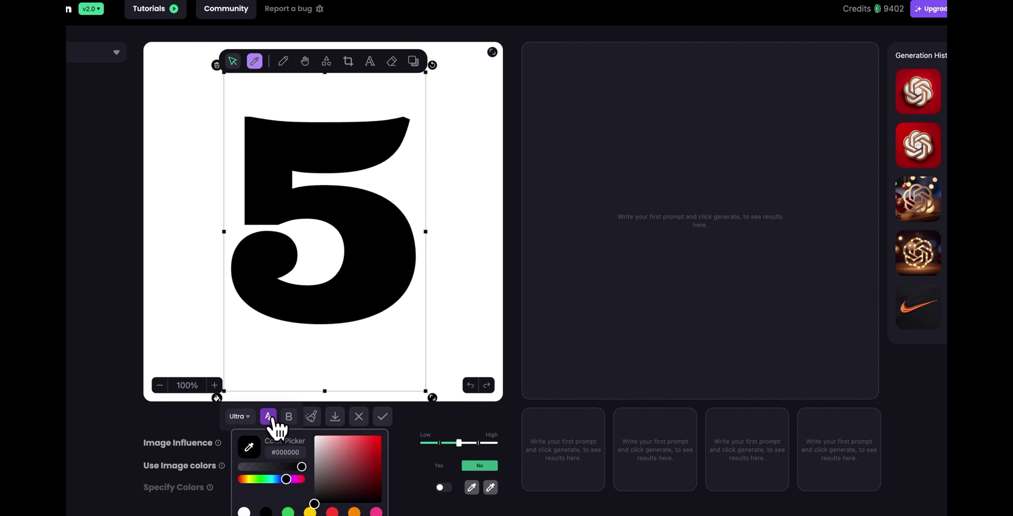
pyautogui.click(244, 511)
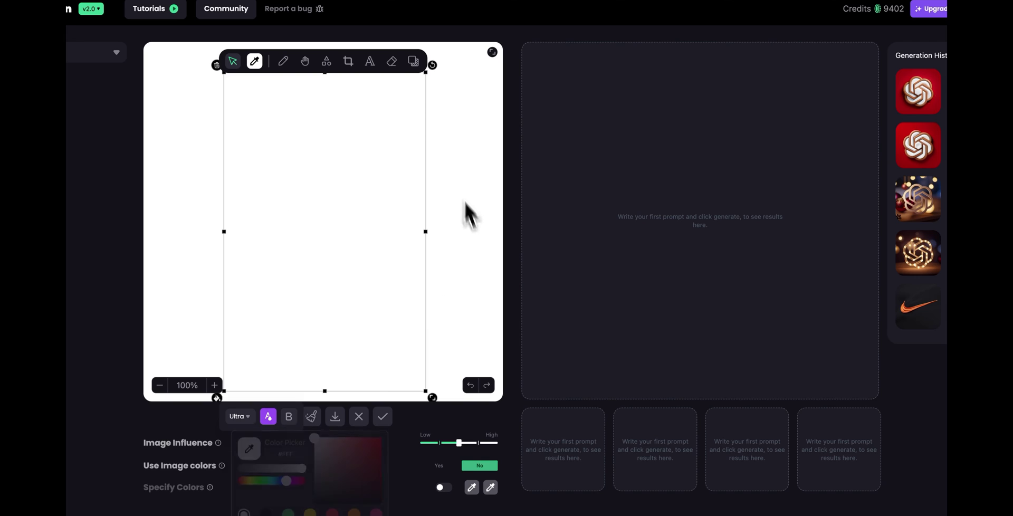
pyautogui.click(413, 62)
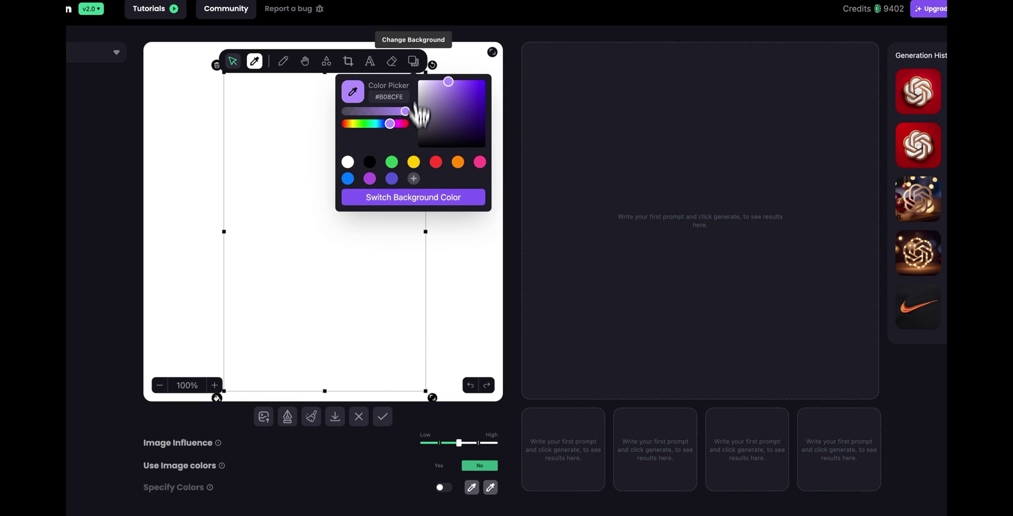
pyautogui.click(375, 161)
pyautogui.click(380, 197)
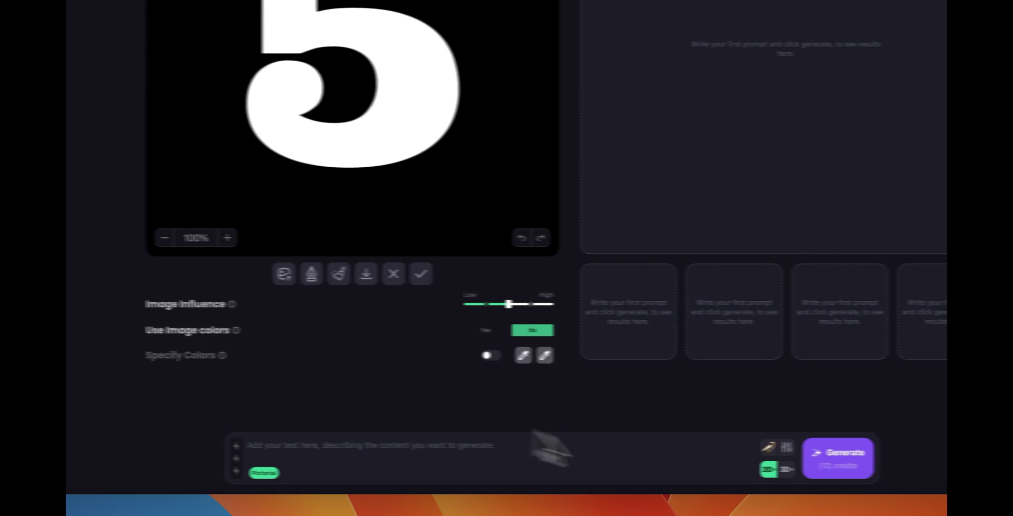
pyautogui.click(695, 470)
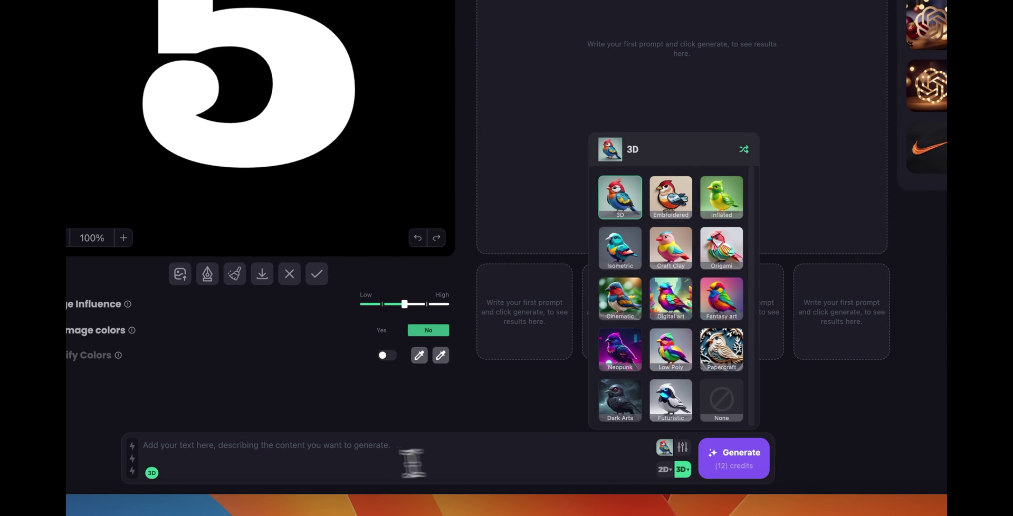
# - Dismiss the 3D style choices and generate from the prompt 'the number "5" made of lettuce'
pyautogui.click(326, 460)
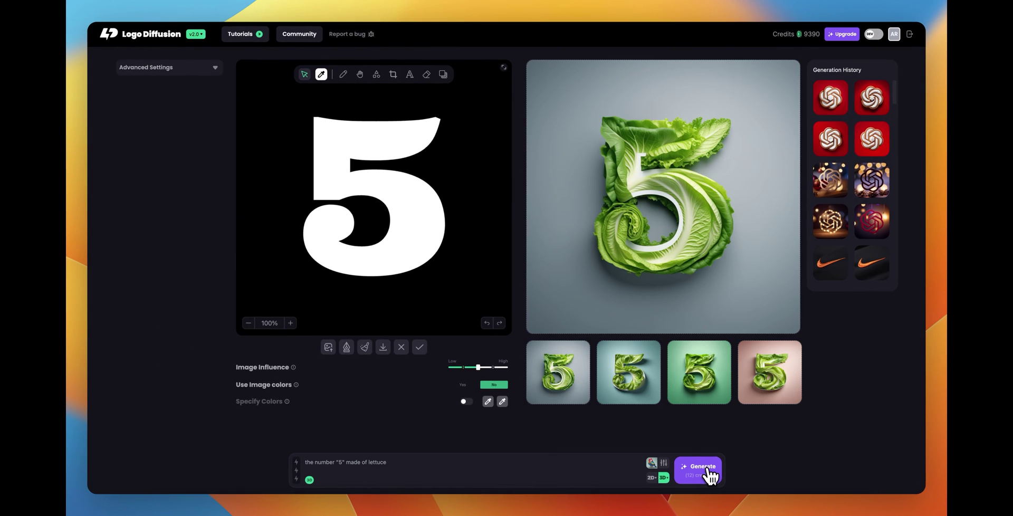
# - Preview the teal, green and pink lettuce 5 results, finishing on the pink one
pyautogui.click(635, 395)
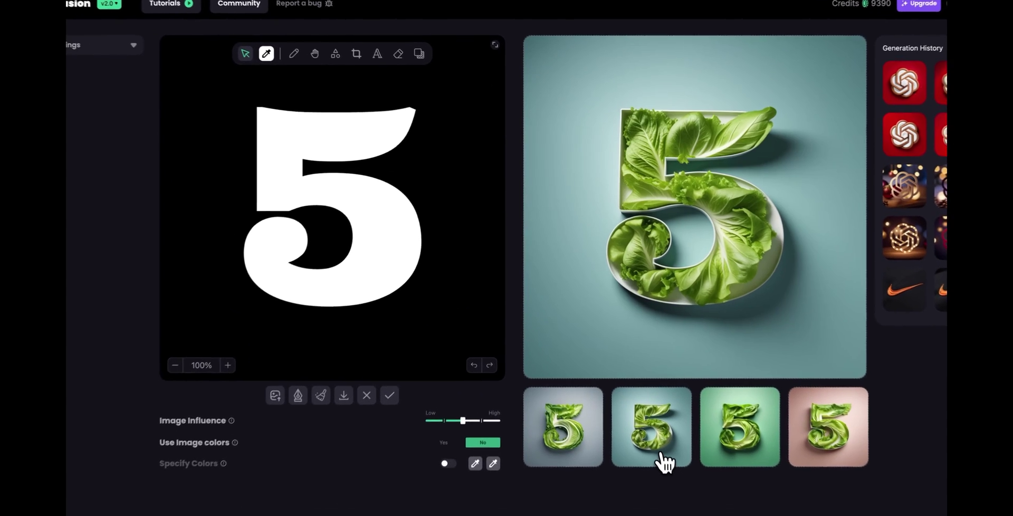
pyautogui.click(731, 442)
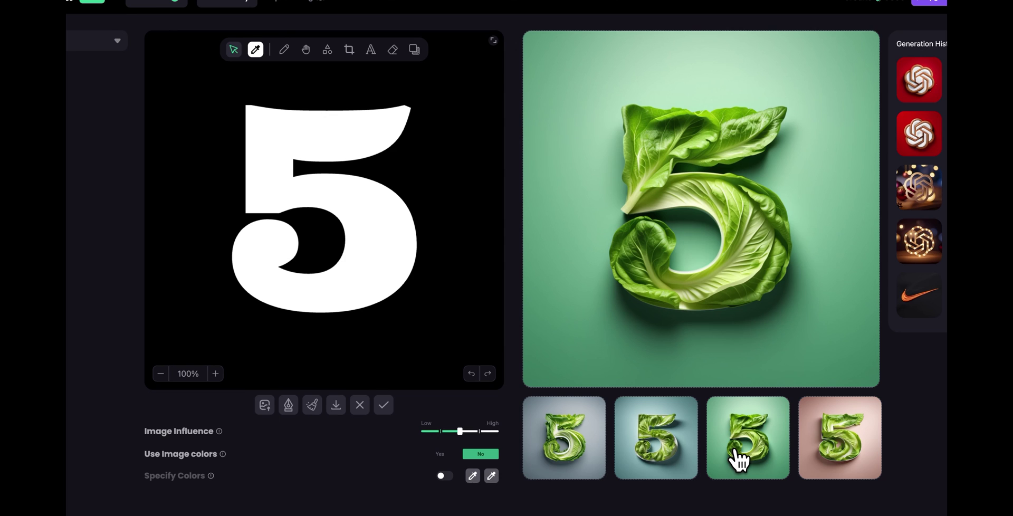
pyautogui.click(826, 453)
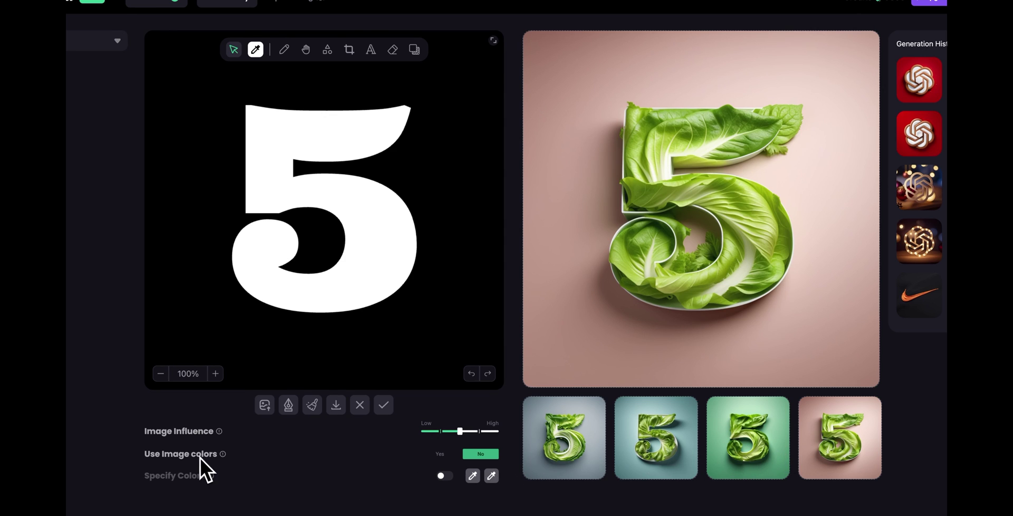
pyautogui.click(730, 465)
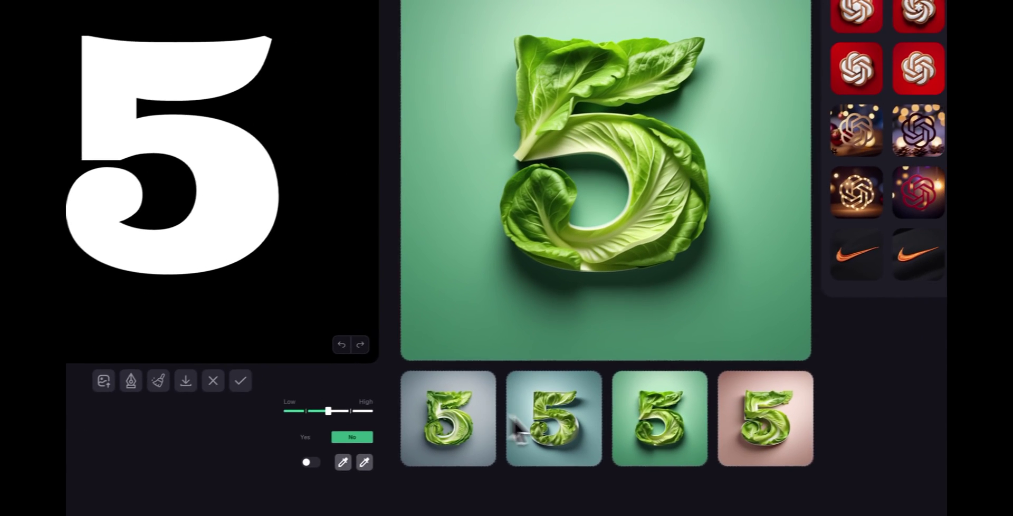
pyautogui.click(760, 423)
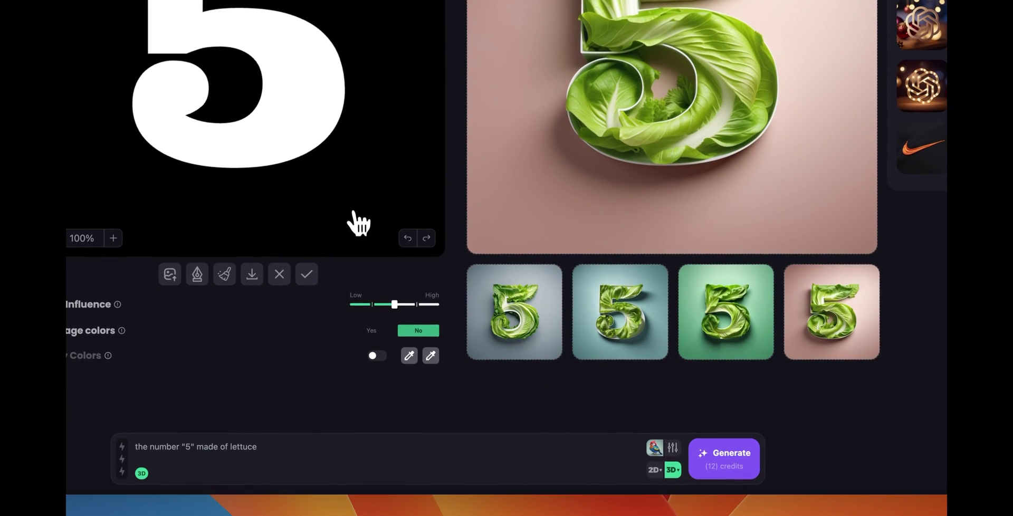
# - Set Image Influence to High and regenerate the lettuce 5 images
pyautogui.click(438, 304)
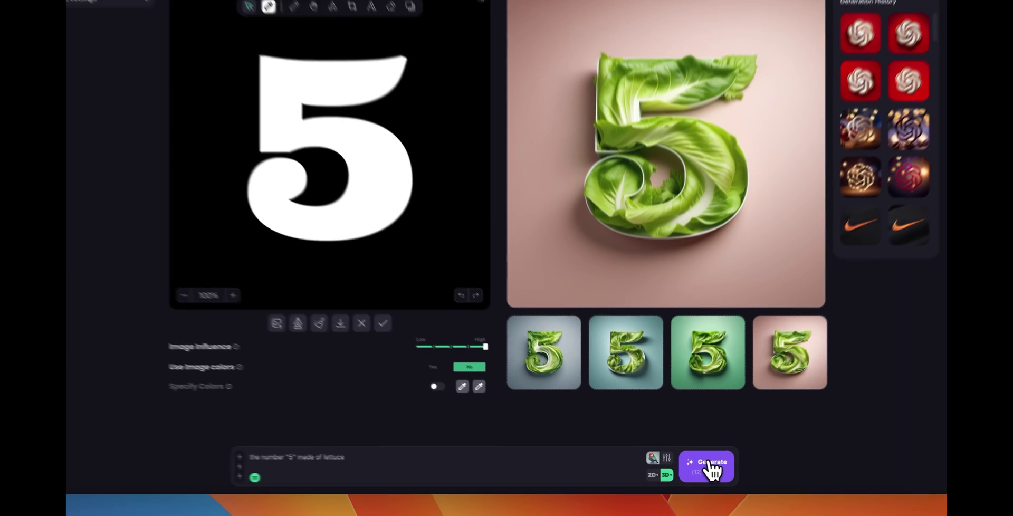
pyautogui.click(709, 464)
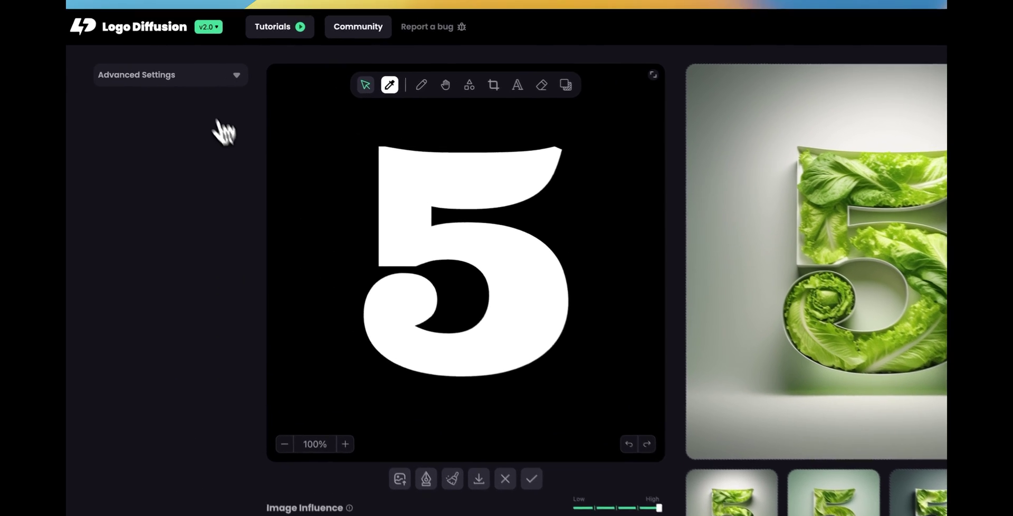
pyautogui.click(124, 37)
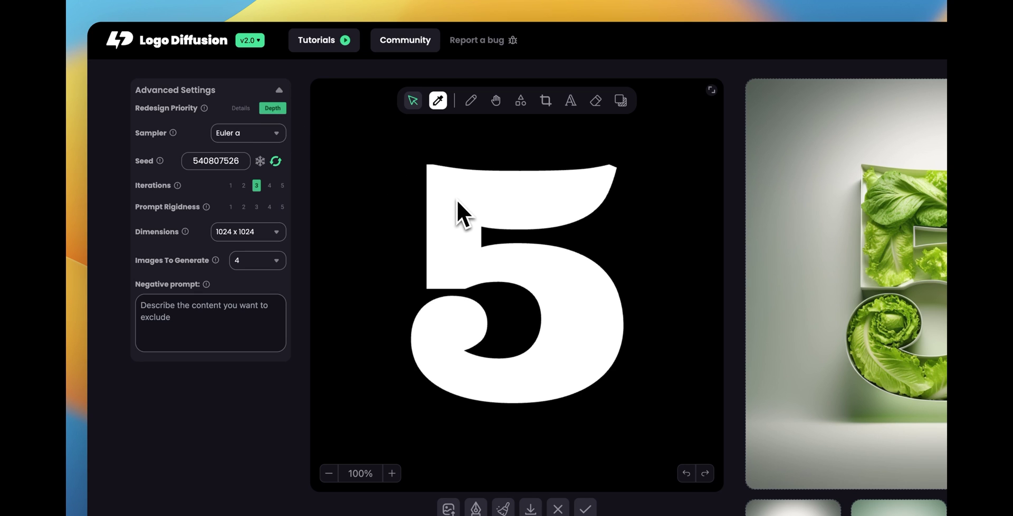
pyautogui.click(264, 90)
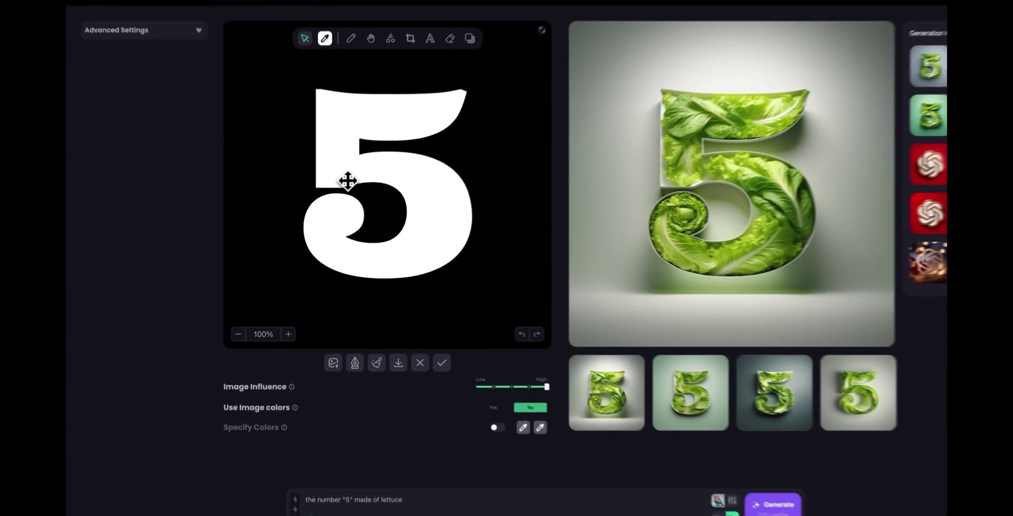
# - Shrink the 5 and replace its text with 'TROPIC'
pyautogui.click(340, 199)
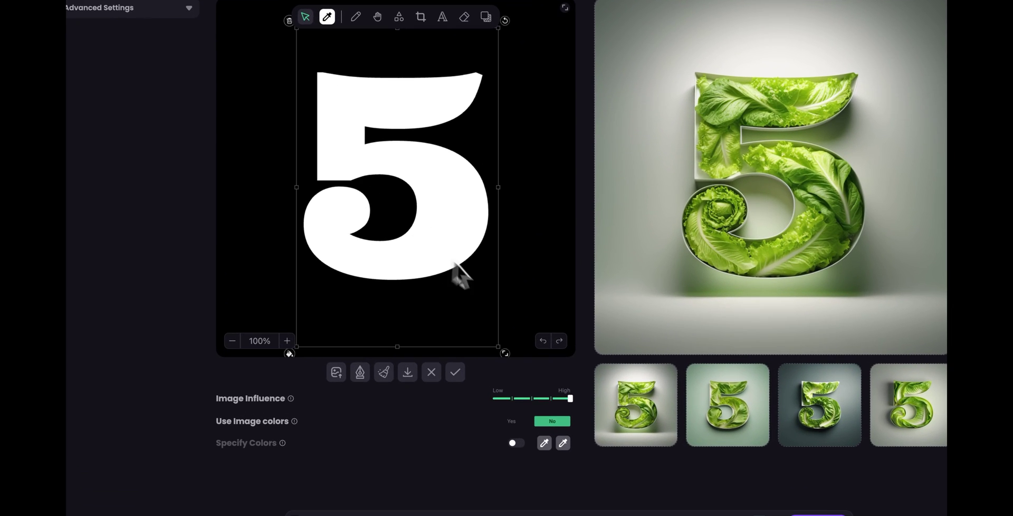
pyautogui.moveTo(506, 353); pyautogui.dragTo(456, 260)
pyautogui.doubleClick(421, 198)
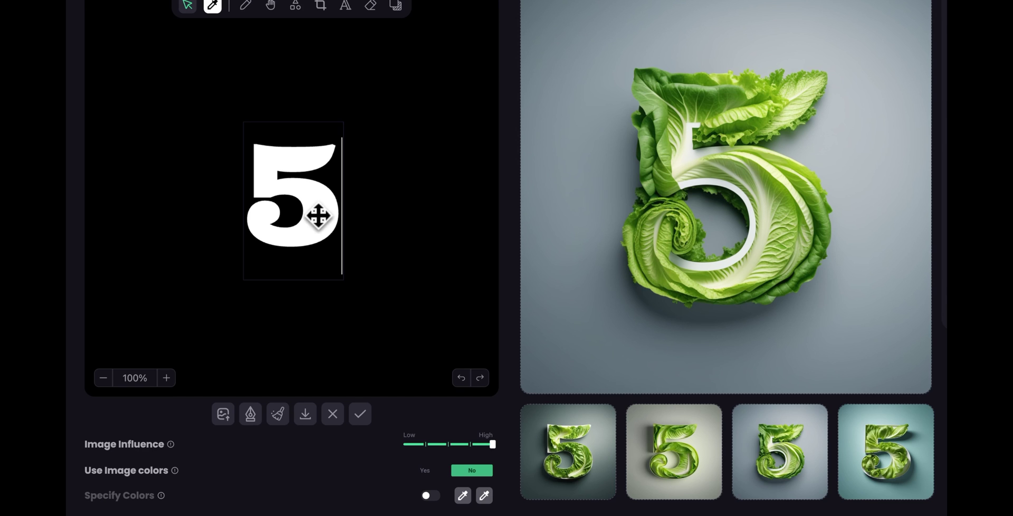
pyautogui.doubleClick(319, 216)
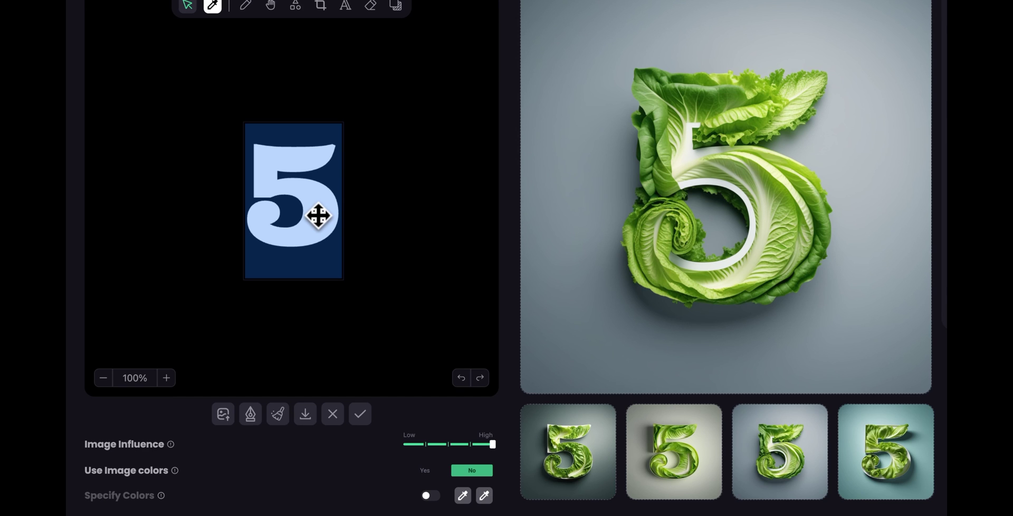
pyautogui.write('TROPI')
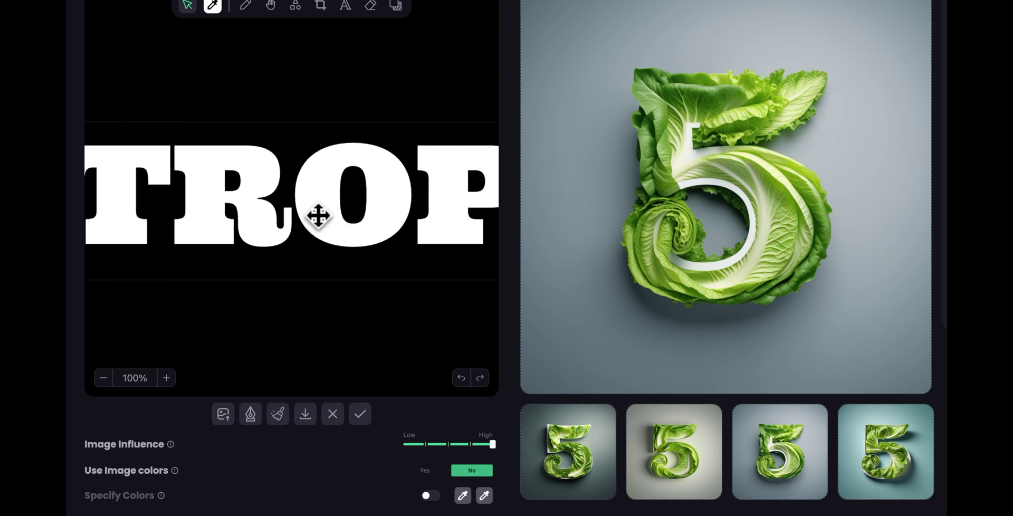
pyautogui.write('C')
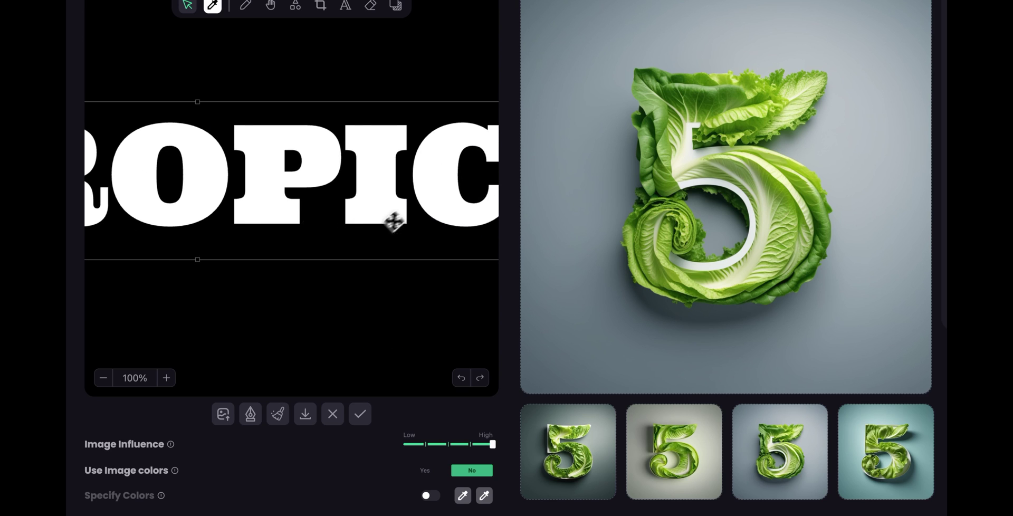
# - Scale down TROPIC and move it fully onto the canvas
pyautogui.moveTo(426, 276); pyautogui.dragTo(298, 238)
pyautogui.moveTo(263, 207); pyautogui.dragTo(452, 208)
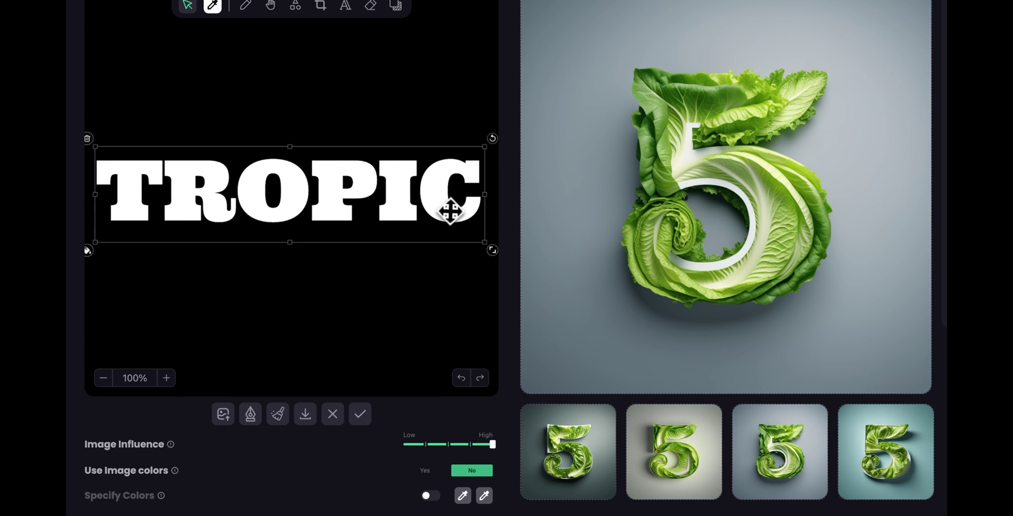
pyautogui.click(444, 208)
pyautogui.doubleClick(434, 204)
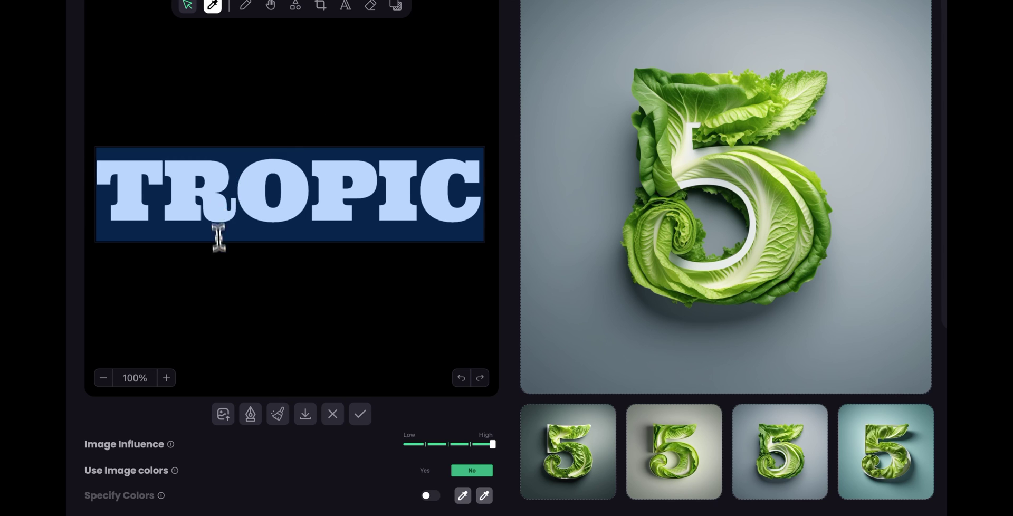
pyautogui.click(217, 264)
pyautogui.moveTo(156, 226); pyautogui.dragTo(194, 218)
# - Set TROPIC in bold Montserrat and enlarge it to span the canvas width
pyautogui.click(140, 255)
pyautogui.click(165, 276)
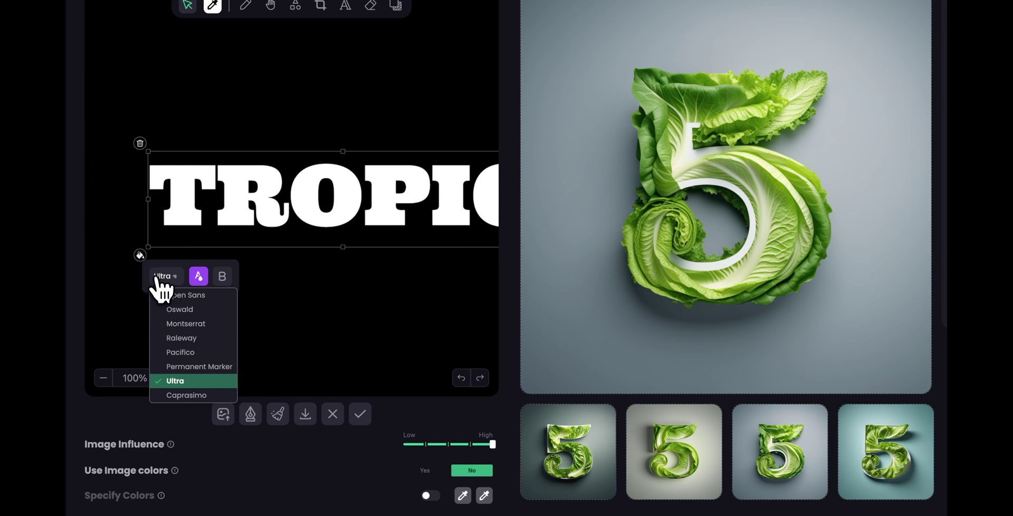
pyautogui.click(176, 324)
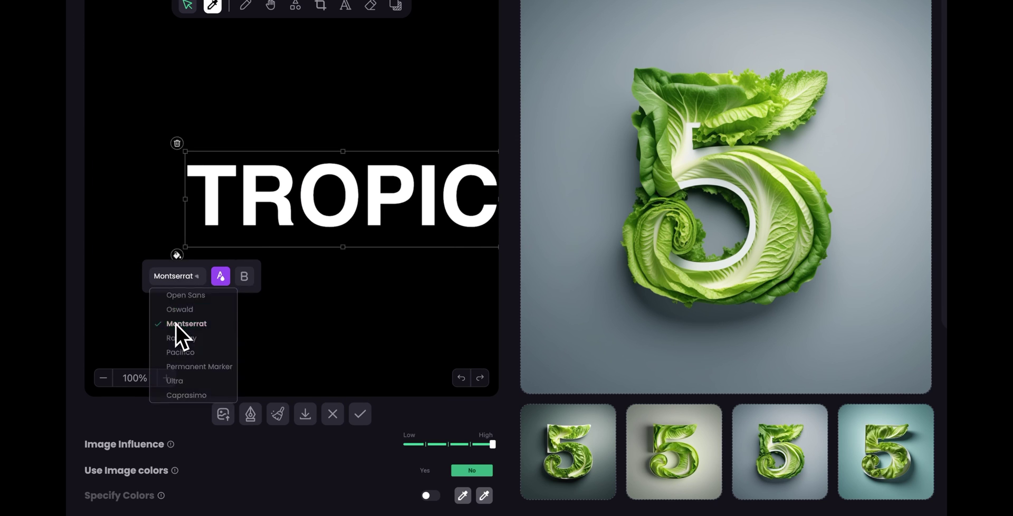
pyautogui.click(244, 276)
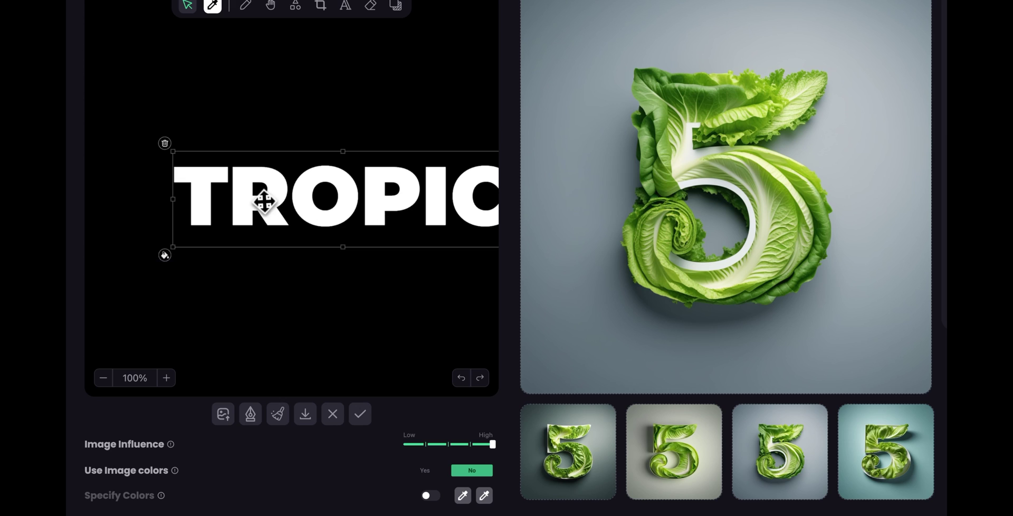
pyautogui.moveTo(329, 182); pyautogui.dragTo(276, 172)
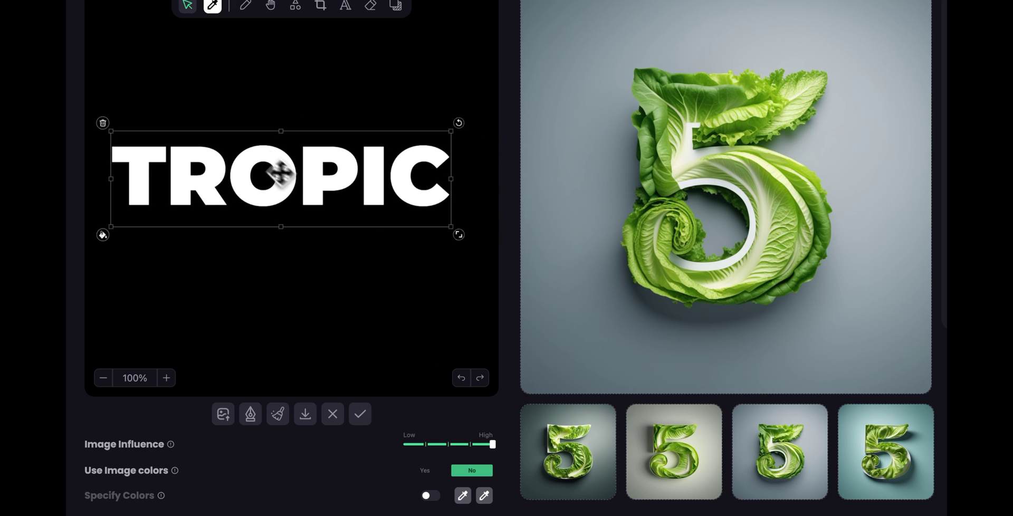
pyautogui.moveTo(458, 239); pyautogui.dragTo(471, 239)
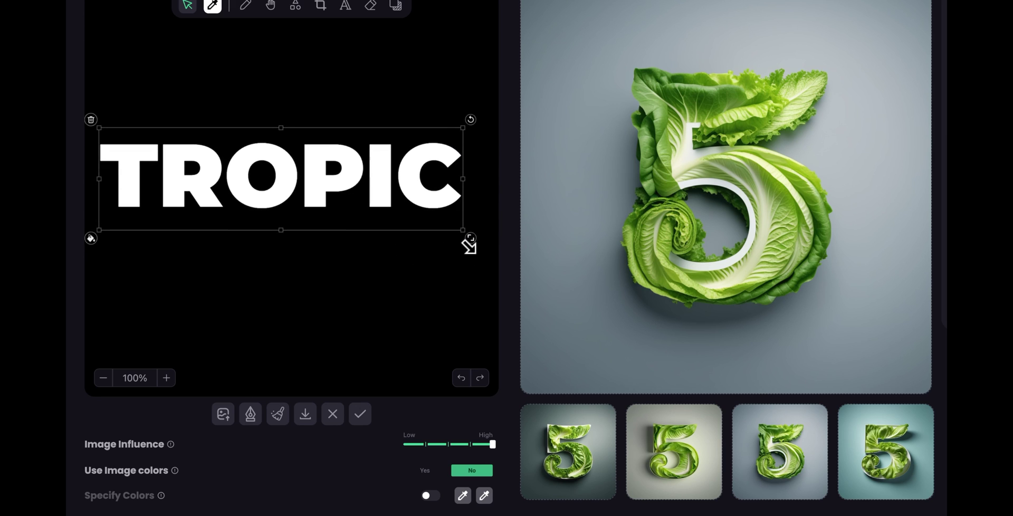
pyautogui.moveTo(438, 191); pyautogui.dragTo(449, 207)
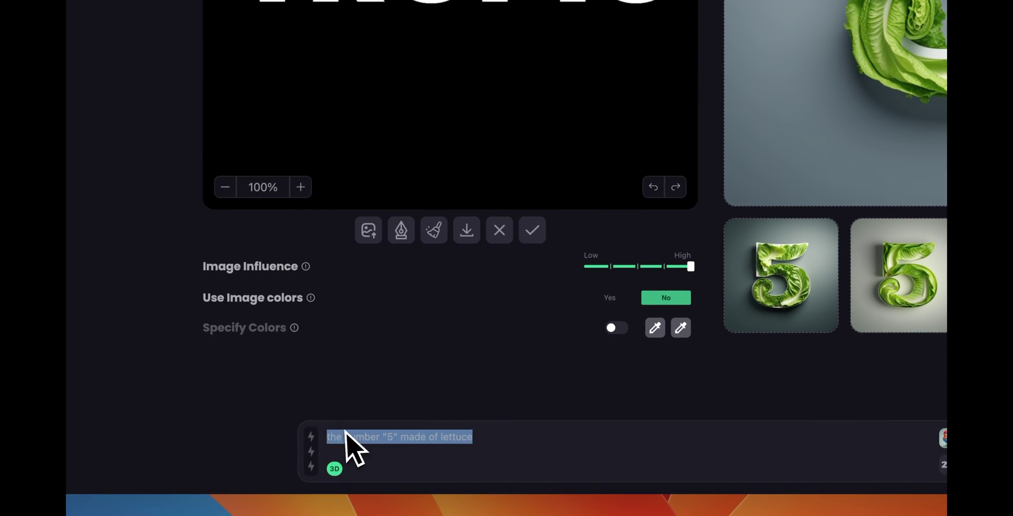
# - Prompt for the text 'tropic' made of tropical leaves, lower Image Influence one step, and generate
pyautogui.write('the tex')
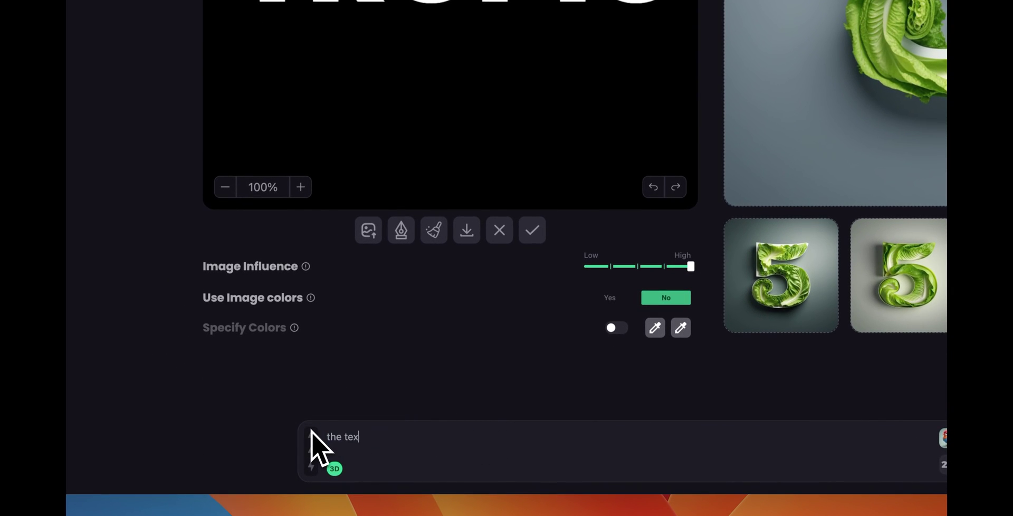
pyautogui.write('t "tropic" made of tr')
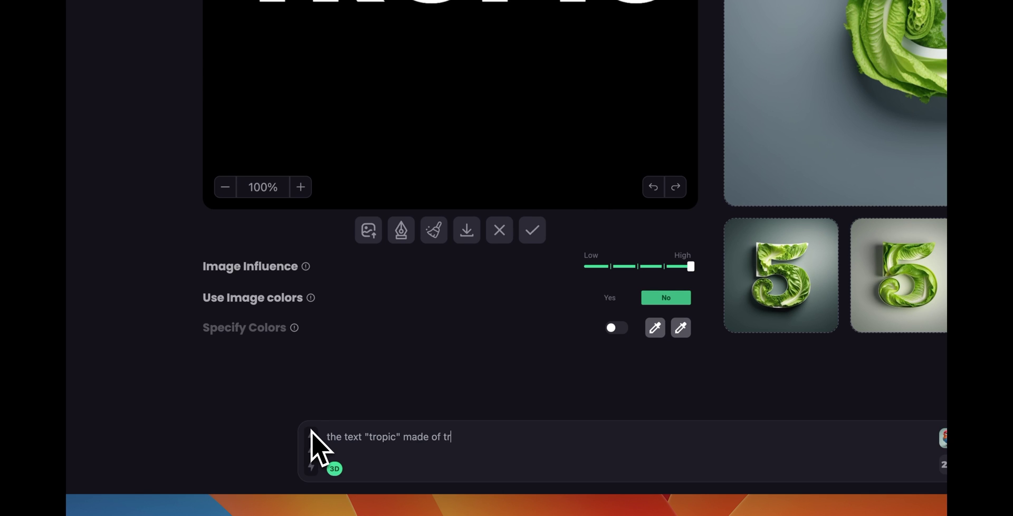
pyautogui.write('opical leaves, fut=rites and plants, ccleant empty background')
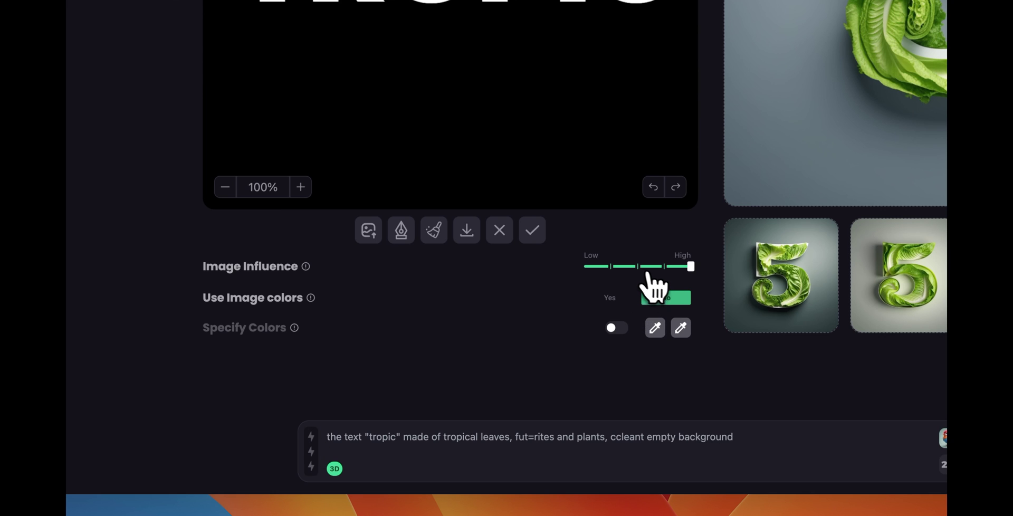
pyautogui.click(638, 267)
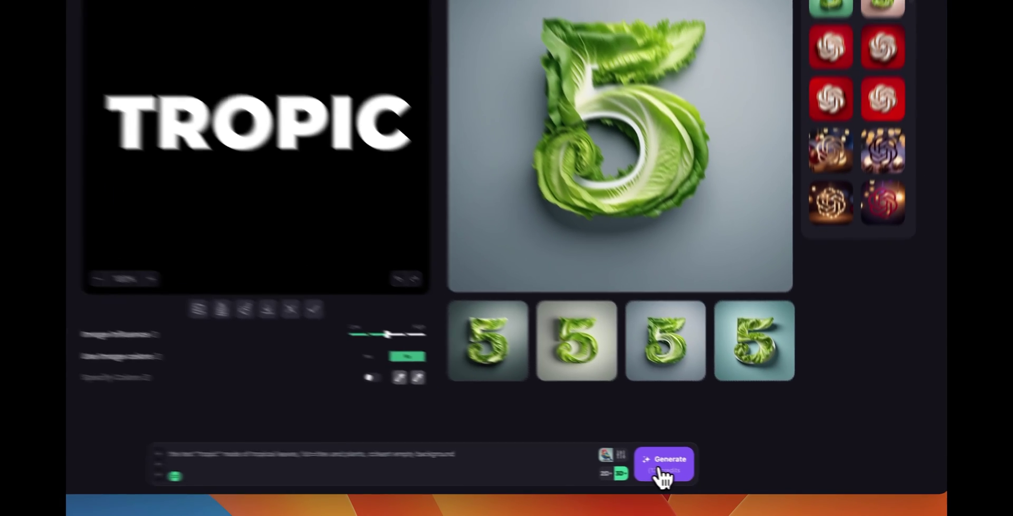
pyautogui.click(591, 462)
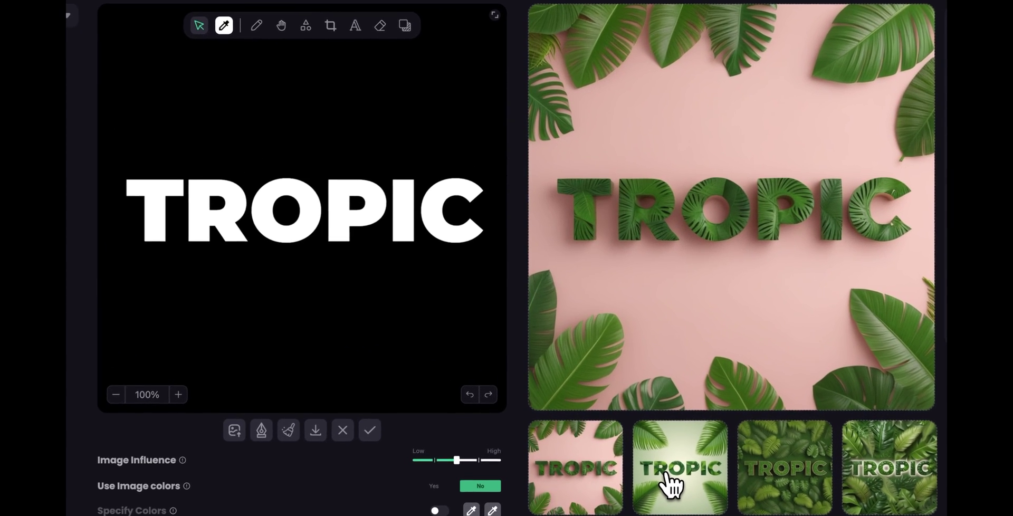
# - Preview the light-green, dark-green and fourth TROPIC results, ending on the pink one
pyautogui.click(645, 380)
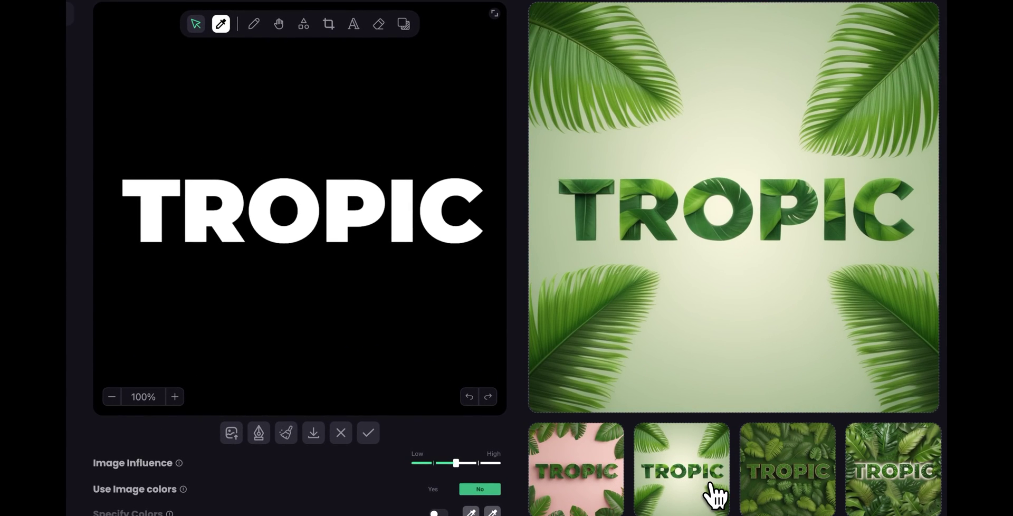
pyautogui.click(767, 491)
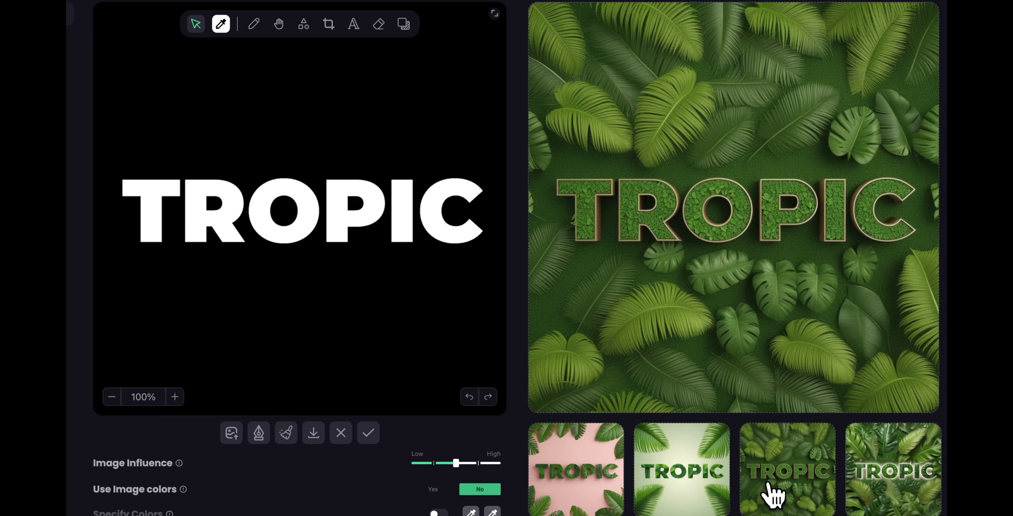
pyautogui.click(873, 483)
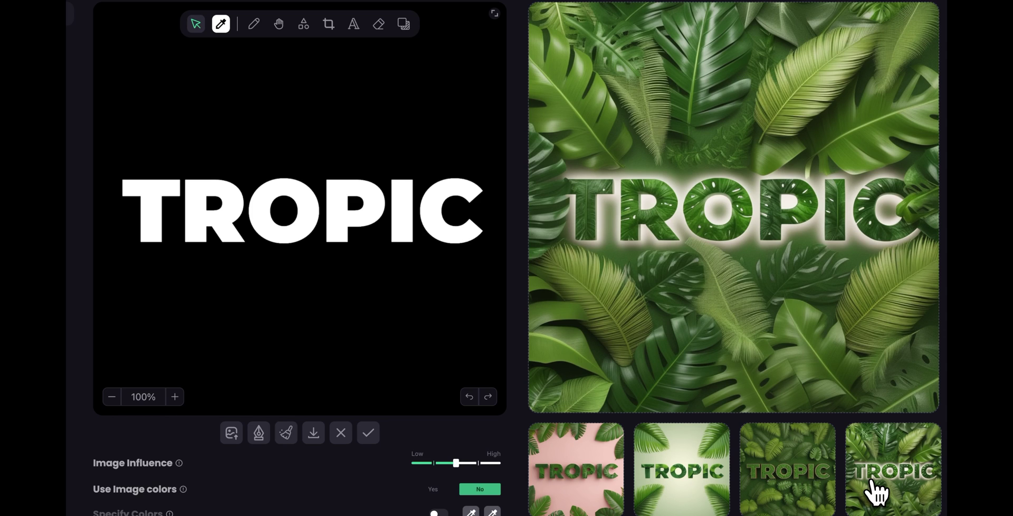
pyautogui.click(573, 481)
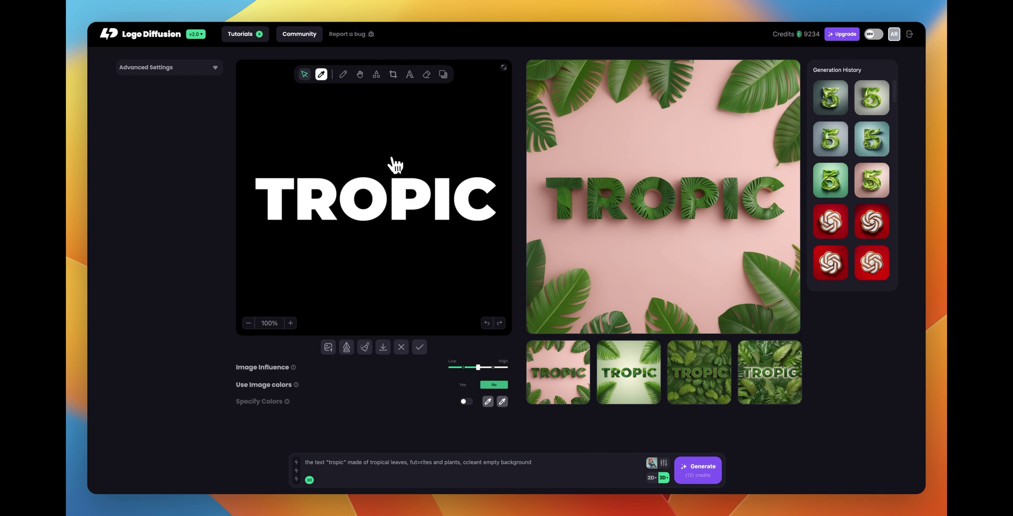
# - Set the canvas background to the pink sampled from the generated image
pyautogui.click(442, 77)
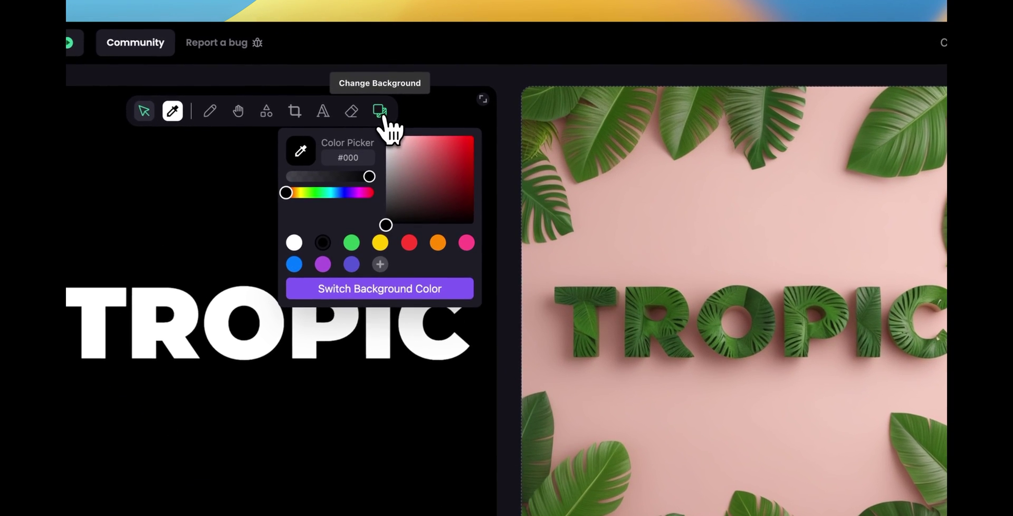
pyautogui.click(305, 163)
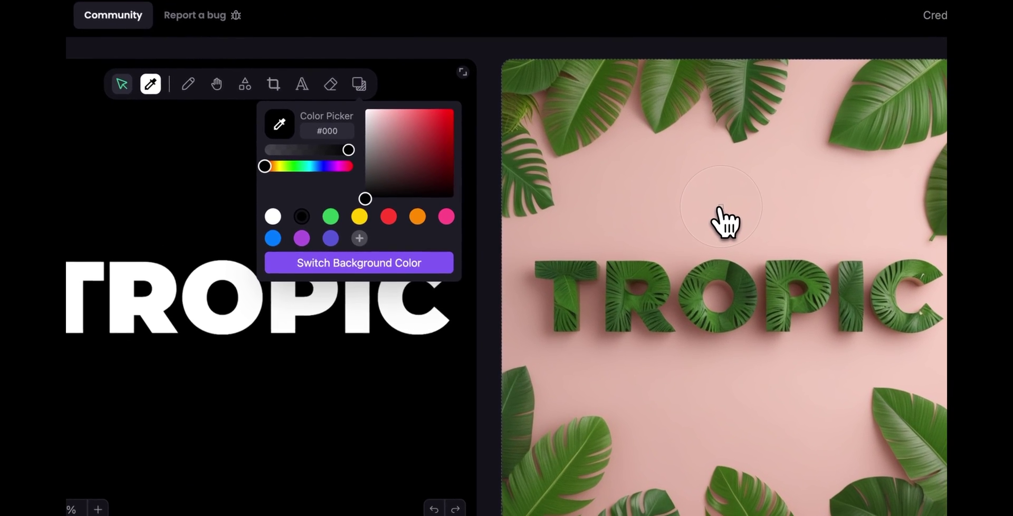
pyautogui.click(719, 207)
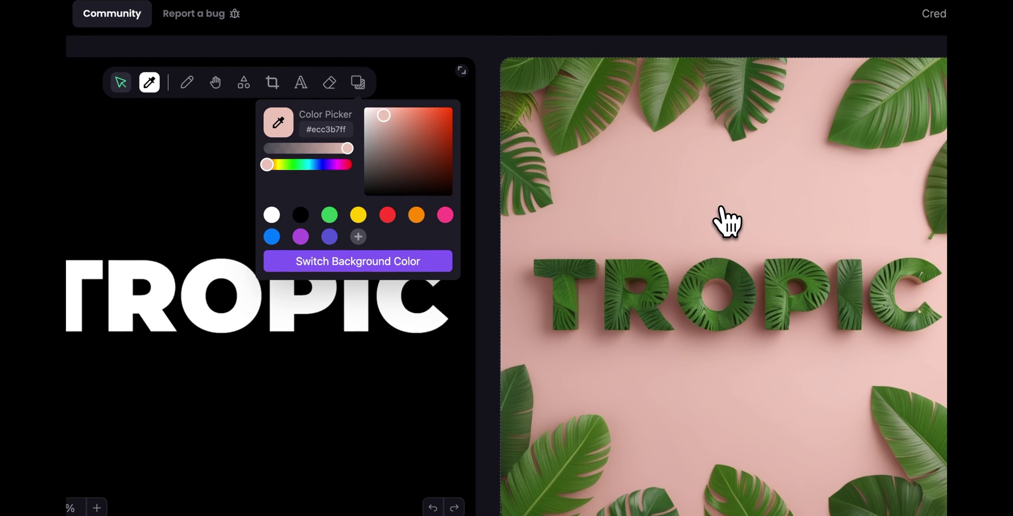
pyautogui.click(384, 259)
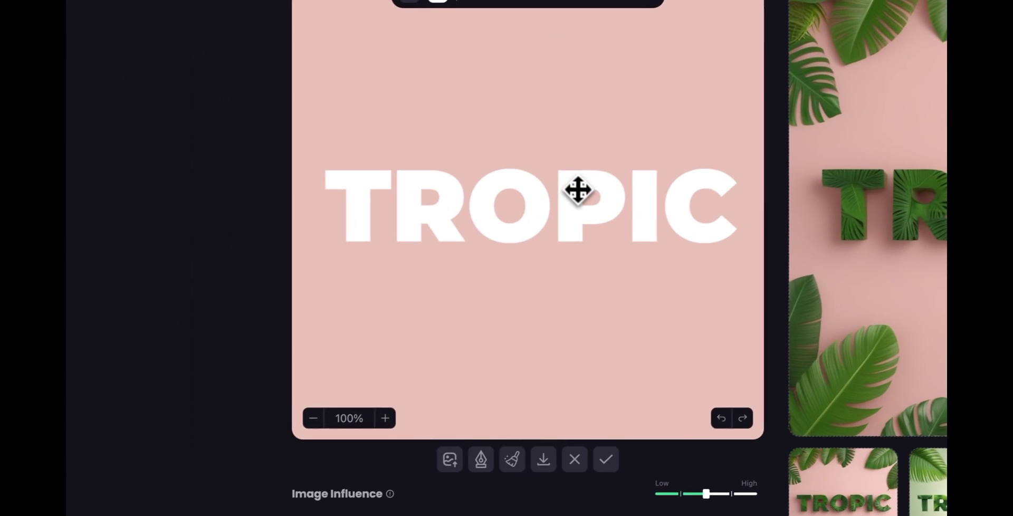
# - Colour TROPIC with the leaf green sampled from the generated image
pyautogui.click(280, 276)
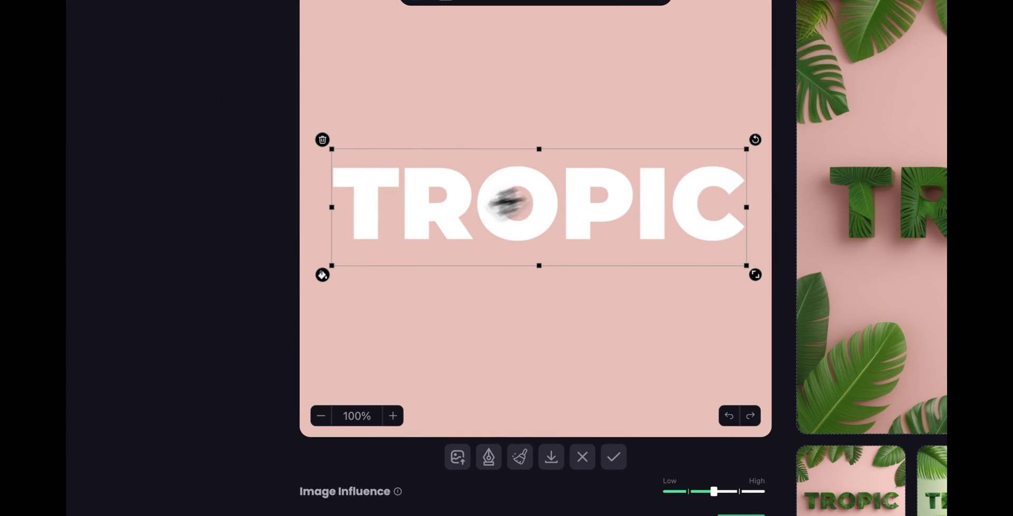
pyautogui.click(326, 278)
pyautogui.click(417, 300)
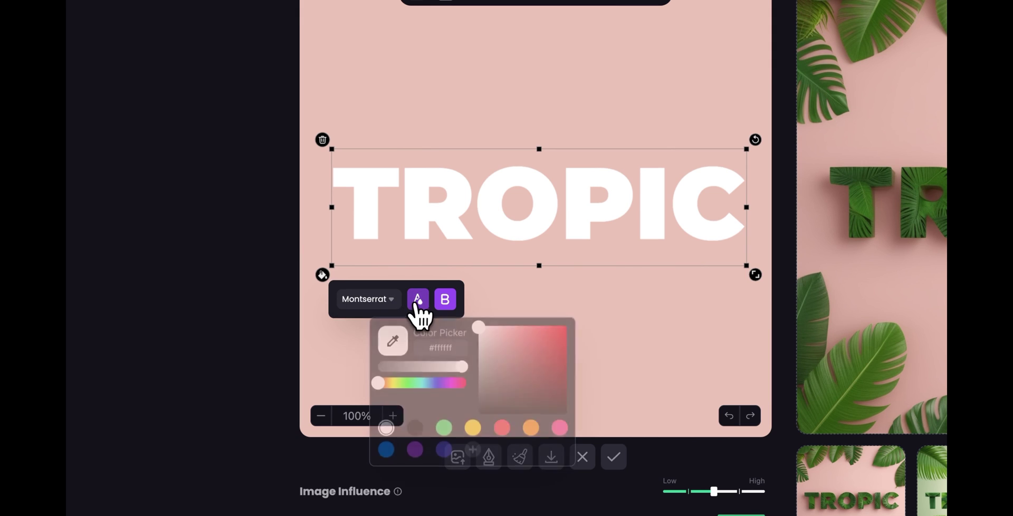
pyautogui.click(391, 353)
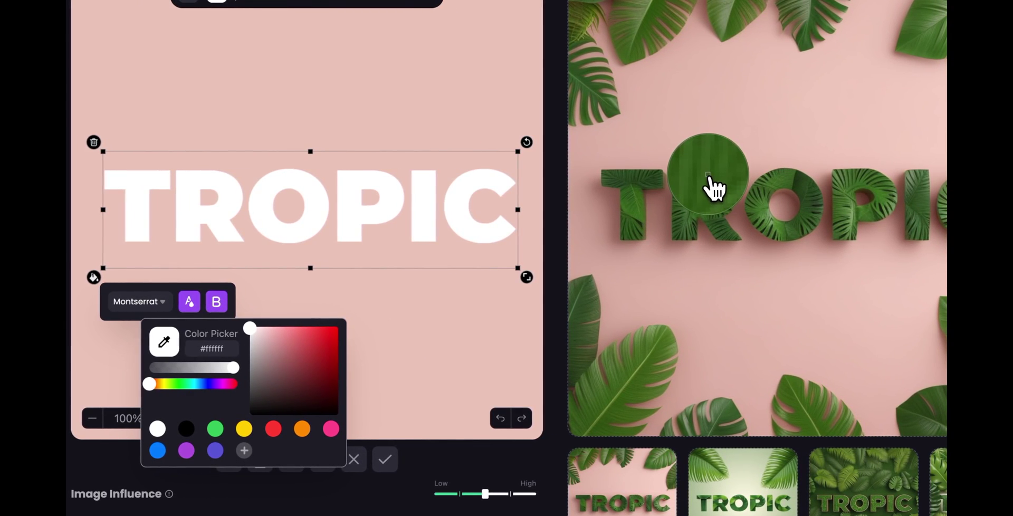
pyautogui.click(708, 176)
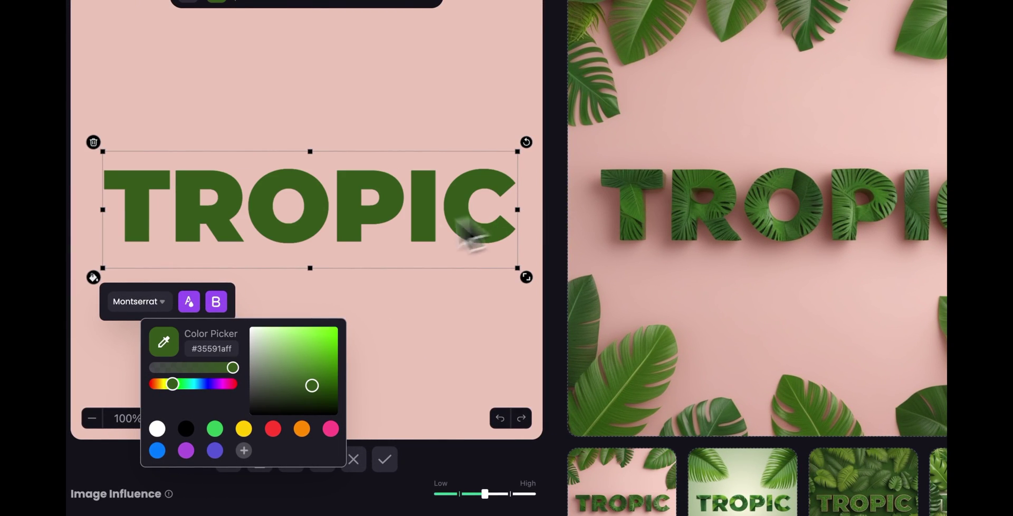
pyautogui.click(321, 306)
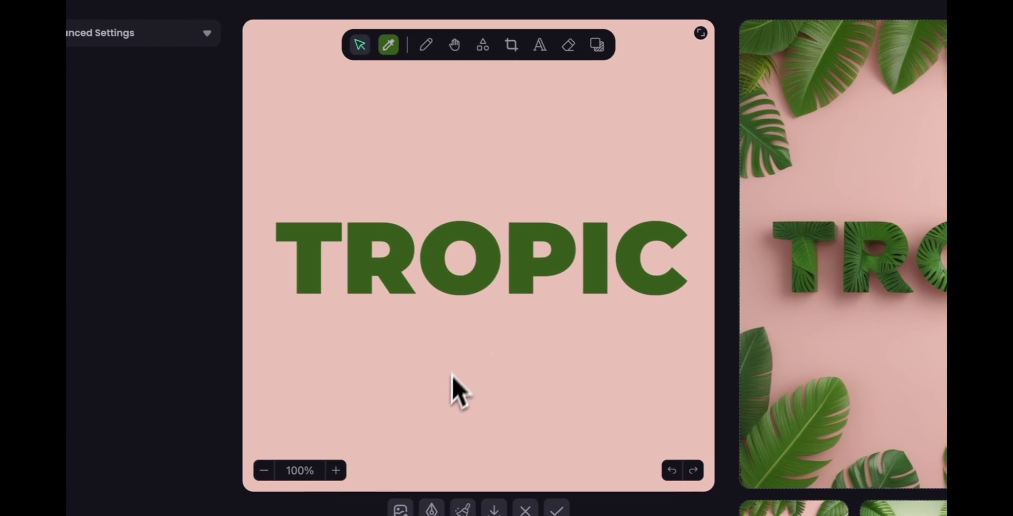
# - Place a squircle below TROPIC, stretch it taller, and tilt it about 25° clockwise
pyautogui.moveTo(477, 299); pyautogui.dragTo(473, 219)
pyautogui.click(471, 42)
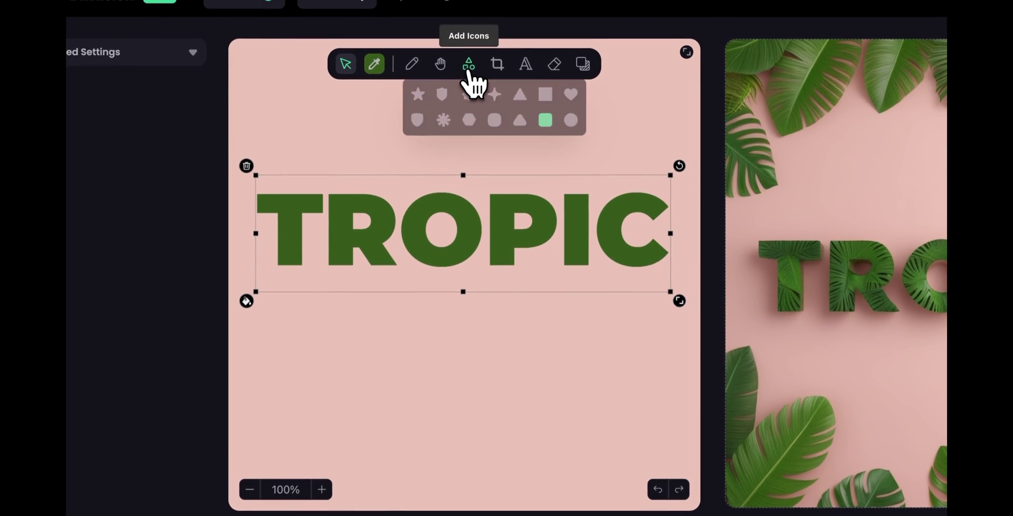
pyautogui.click(470, 129)
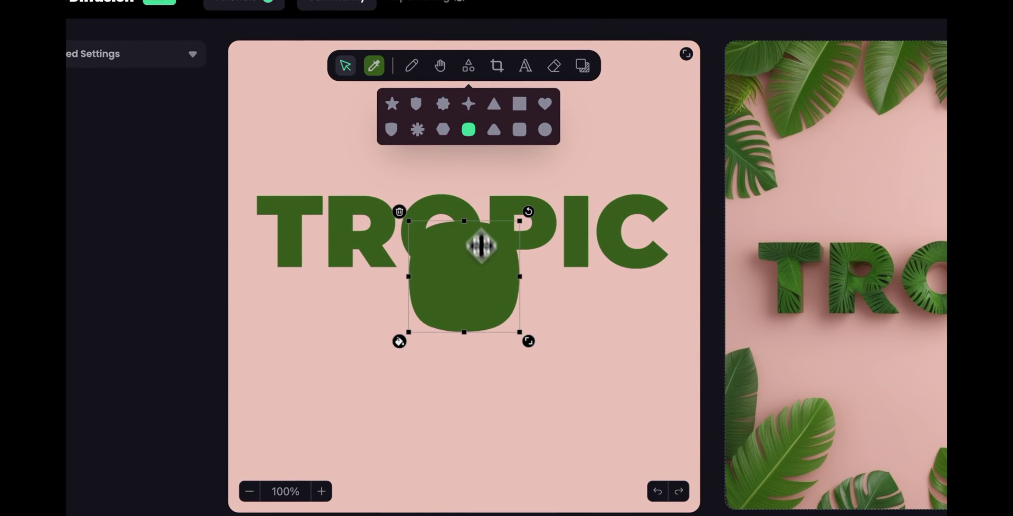
pyautogui.moveTo(480, 244); pyautogui.dragTo(442, 369)
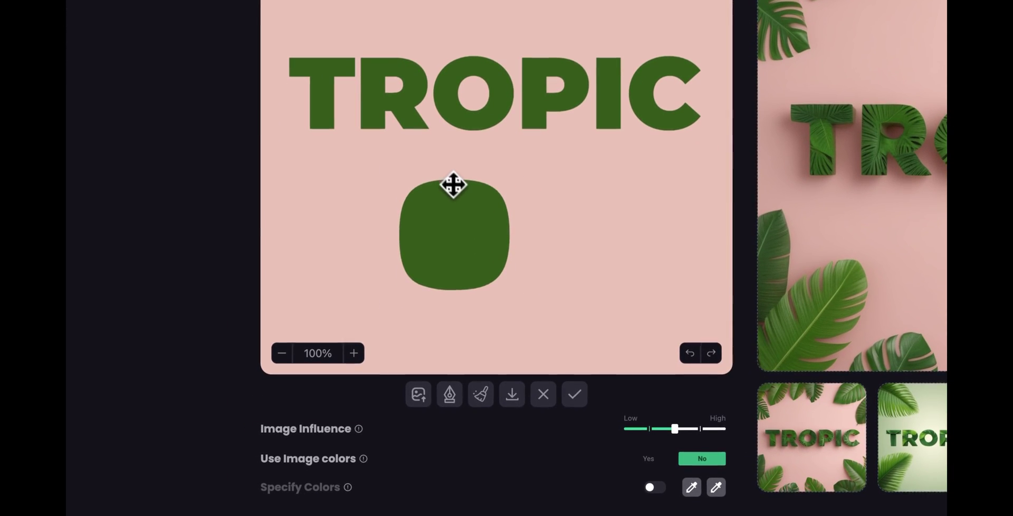
pyautogui.moveTo(457, 178); pyautogui.dragTo(455, 136)
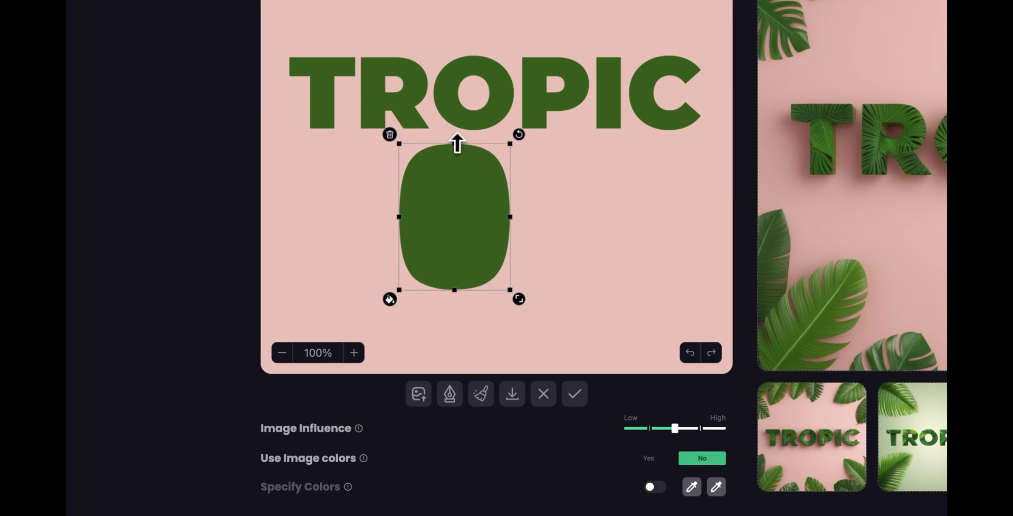
pyautogui.moveTo(462, 169); pyautogui.dragTo(457, 217)
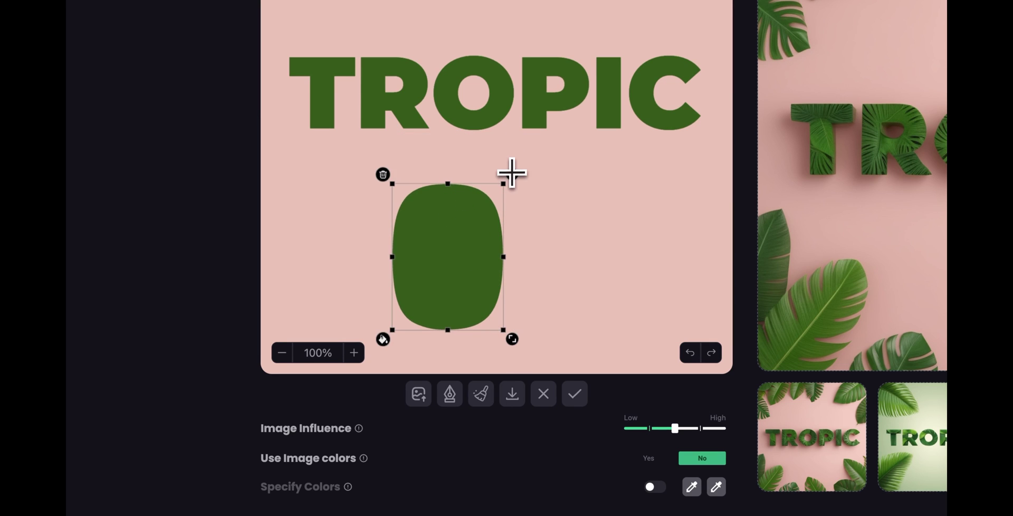
pyautogui.moveTo(512, 174); pyautogui.dragTo(534, 228)
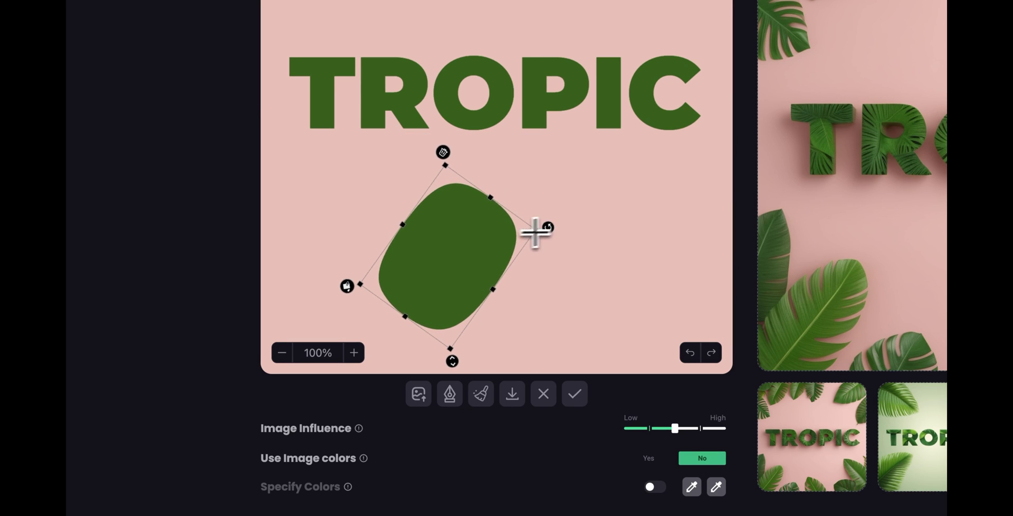
# - Recolour the shape brown (#916026)
pyautogui.click(346, 288)
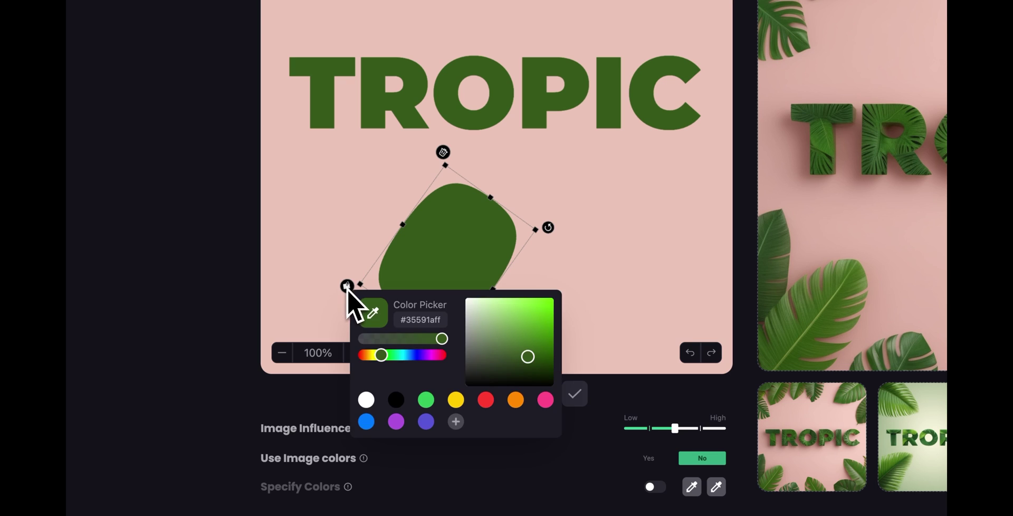
pyautogui.click(515, 400)
pyautogui.moveTo(530, 337)
pyautogui.mouseDown()
pyautogui.moveTo(533, 329)
pyautogui.moveTo(537, 340)
pyautogui.mouseUp()
pyautogui.click(477, 235)
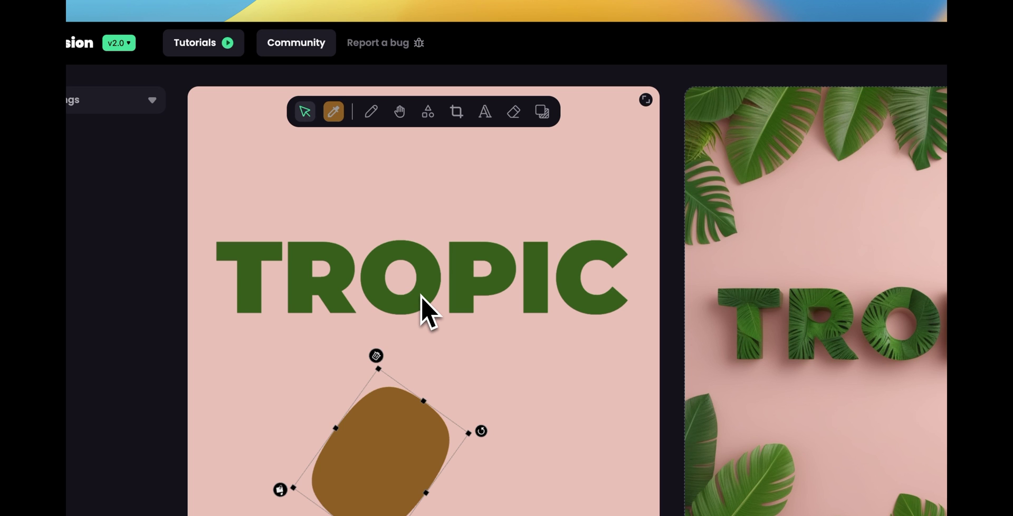
# - With the pencil in TROPIC's green at the largest pen size, sketch a leafy crown atop the brown squircle
pyautogui.click(371, 111)
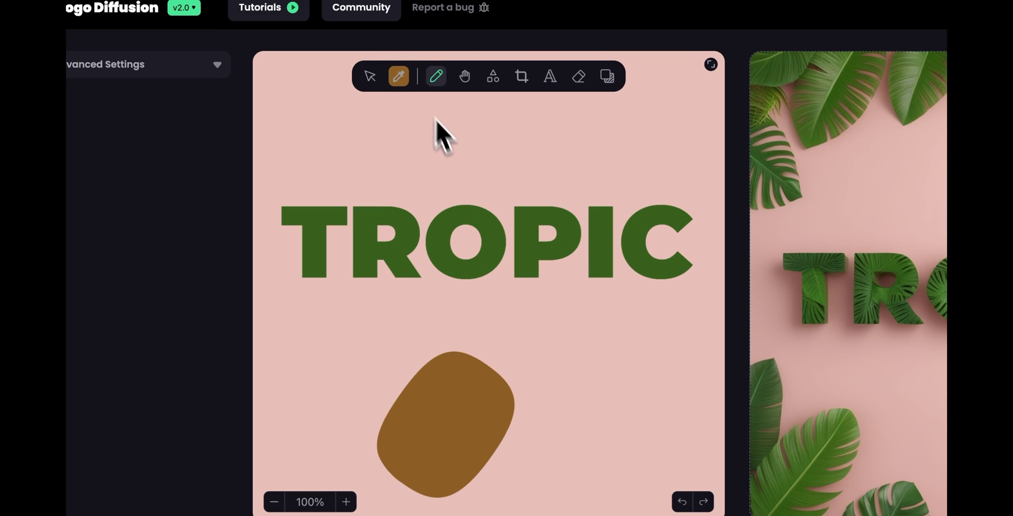
pyautogui.click(399, 77)
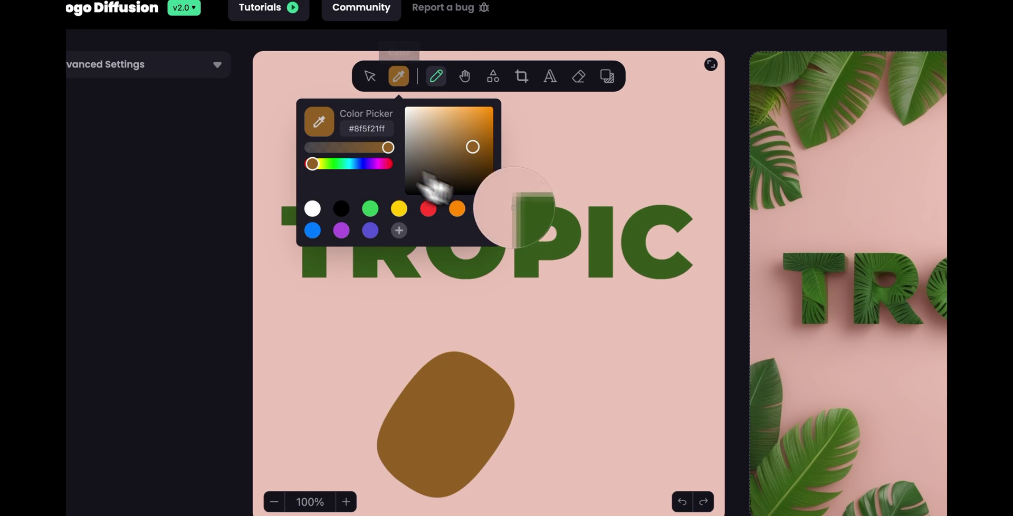
pyautogui.click(607, 219)
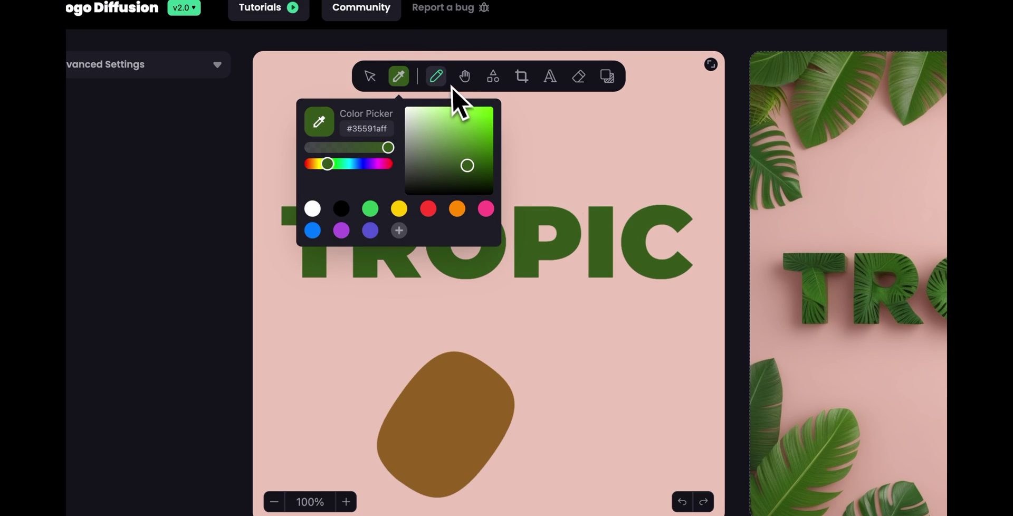
pyautogui.click(434, 79)
pyautogui.click(478, 118)
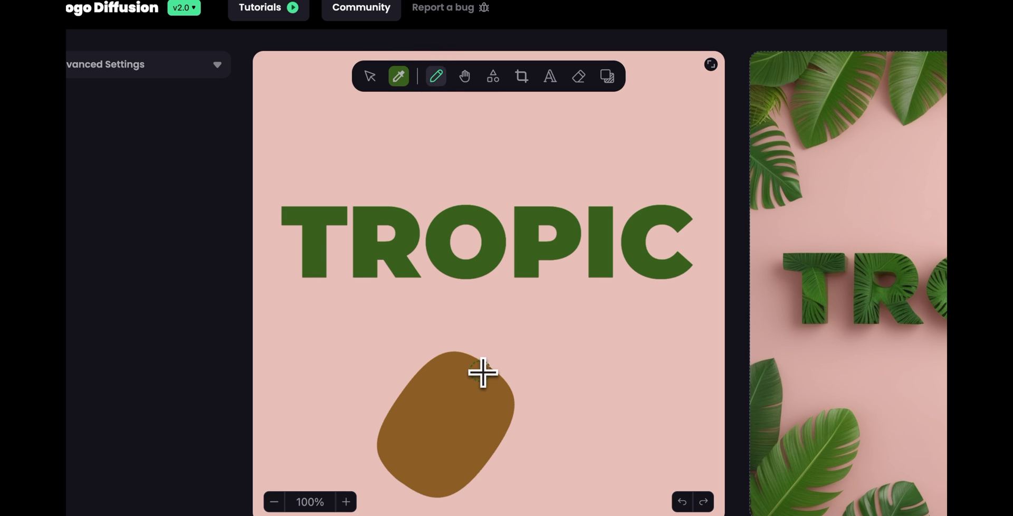
pyautogui.click(480, 371)
pyautogui.moveTo(488, 362)
pyautogui.mouseDown()
pyautogui.moveTo(497, 343)
pyautogui.moveTo(531, 341)
pyautogui.moveTo(530, 361)
pyautogui.moveTo(489, 368)
pyautogui.moveTo(486, 333)
pyautogui.moveTo(478, 353)
pyautogui.moveTo(485, 344)
pyautogui.moveTo(486, 357)
pyautogui.moveTo(473, 333)
pyautogui.moveTo(483, 338)
pyautogui.moveTo(502, 312)
pyautogui.moveTo(511, 355)
pyautogui.moveTo(501, 372)
pyautogui.moveTo(523, 310)
pyautogui.moveTo(509, 320)
pyautogui.moveTo(530, 343)
pyautogui.moveTo(564, 341)
pyautogui.mouseUp()
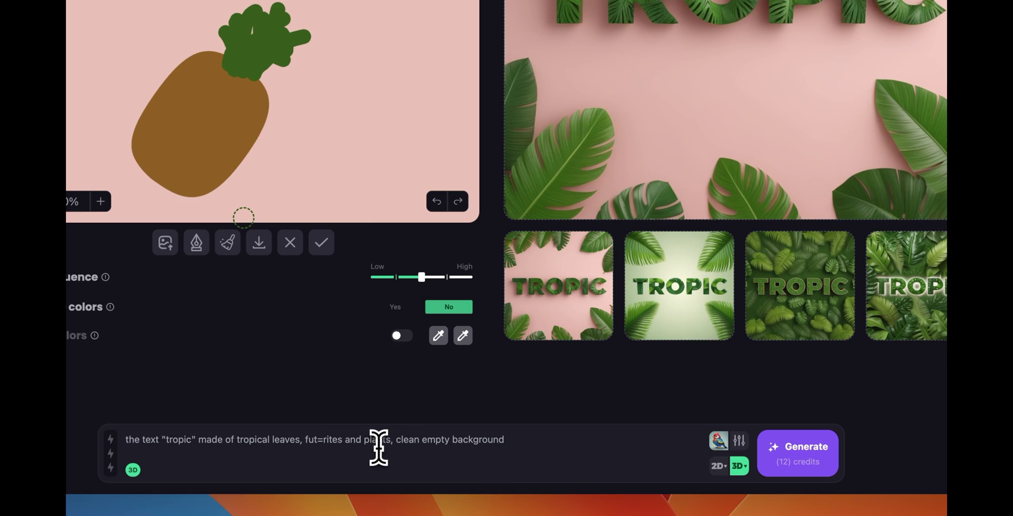
# - Replace the garbled 'fruits and plants' prompt phrase with 'pineapple,' and generate four new images
pyautogui.moveTo(392, 441); pyautogui.dragTo(306, 436)
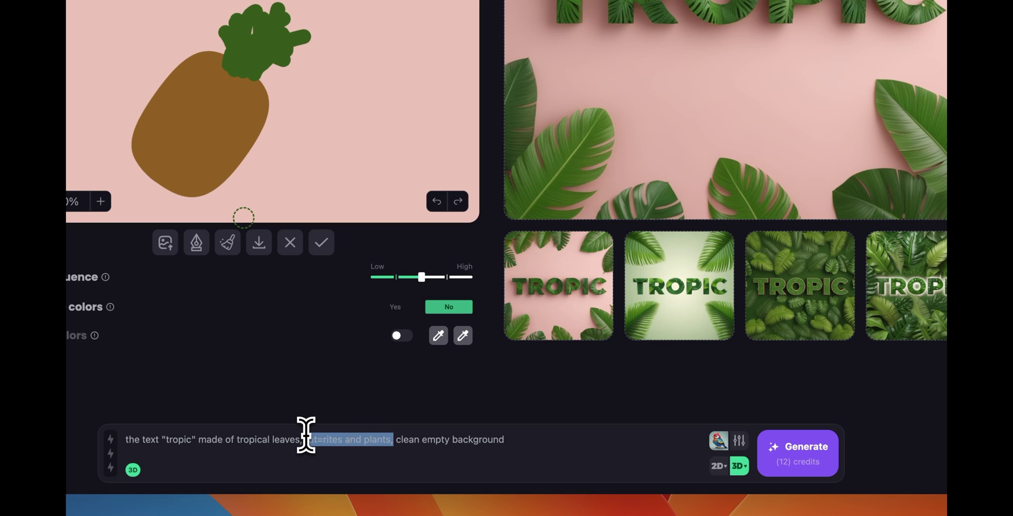
pyautogui.write('pineapple')
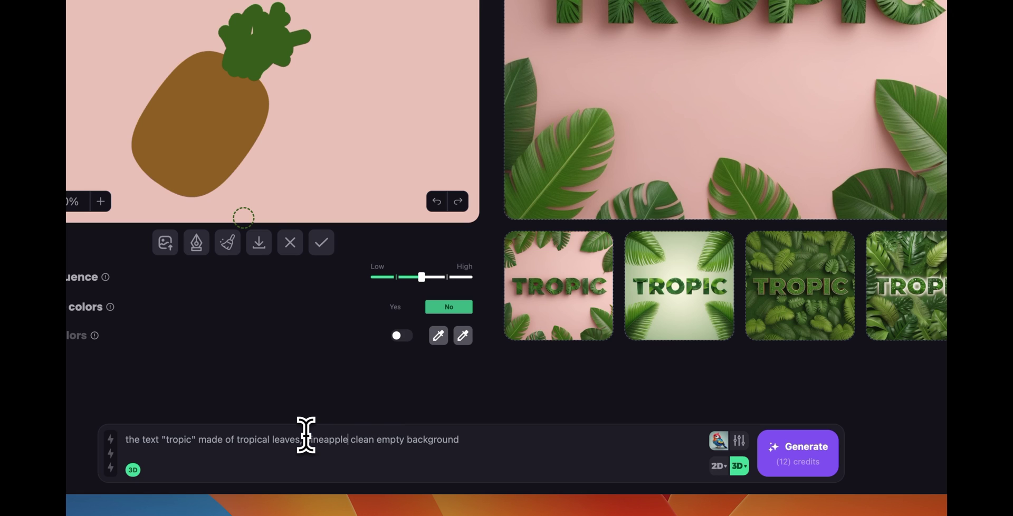
pyautogui.write(',')
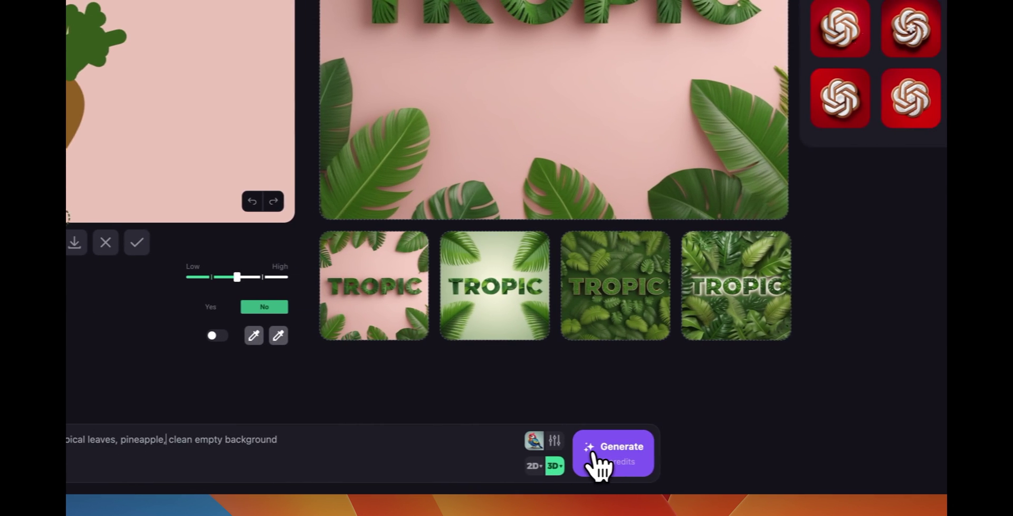
pyautogui.click(584, 463)
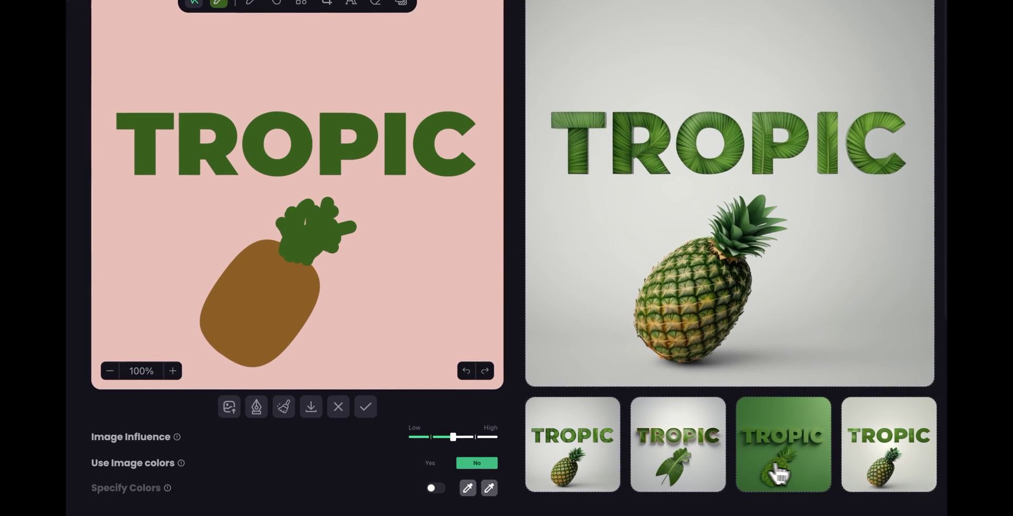
# - After previewing the green- and white-background results, set Use Image colors to Yes and regenerate
pyautogui.click(707, 391)
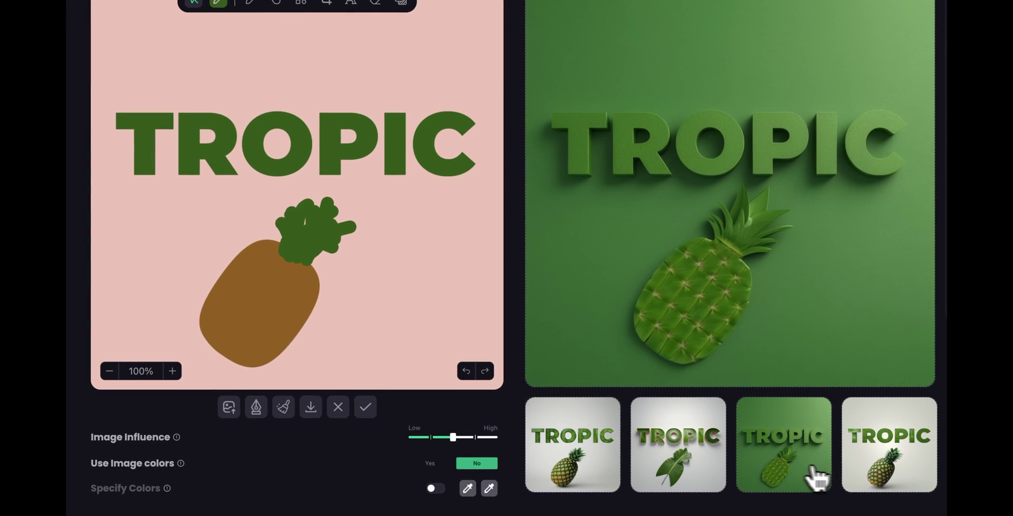
pyautogui.click(861, 468)
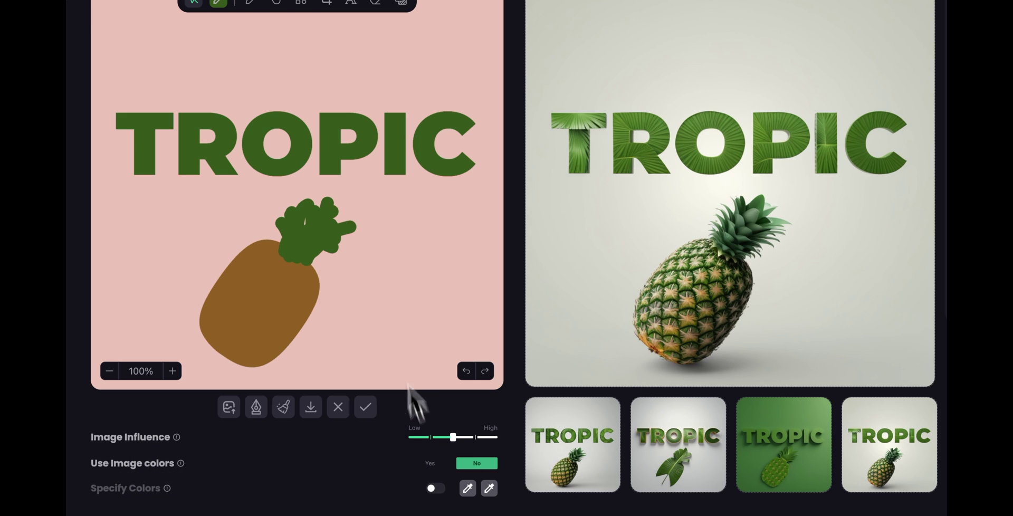
pyautogui.click(431, 464)
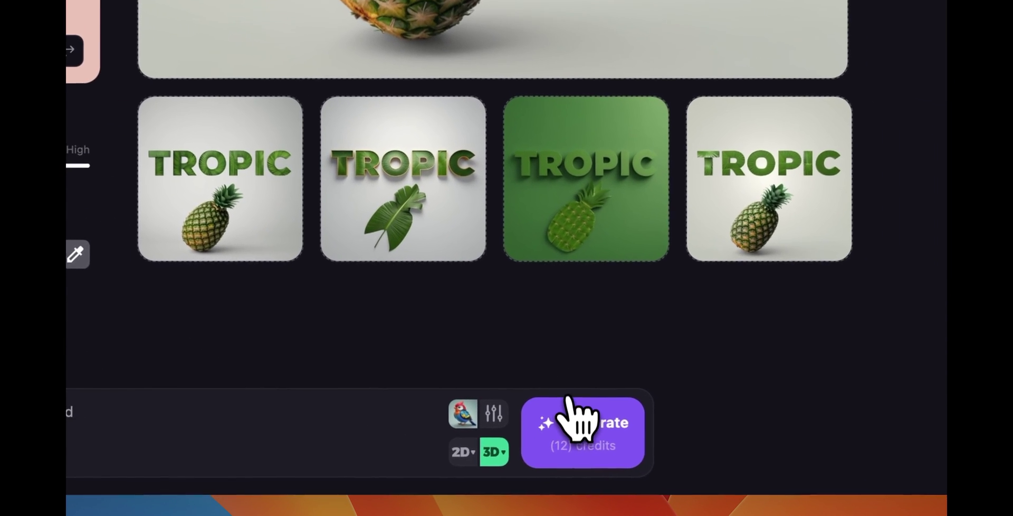
pyautogui.click(569, 401)
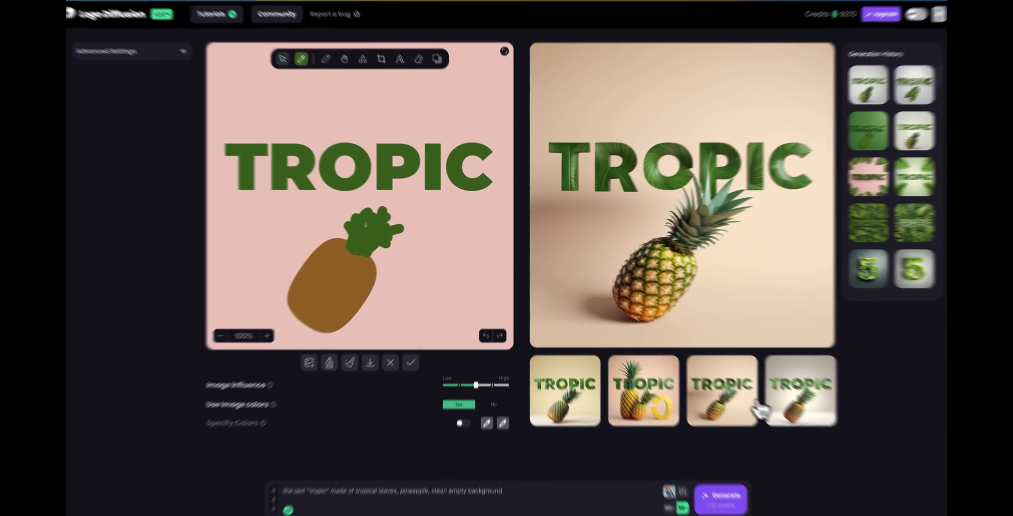
# - Compare the four beige results and settle on the two-pineapples image with the yellow C
pyautogui.click(766, 390)
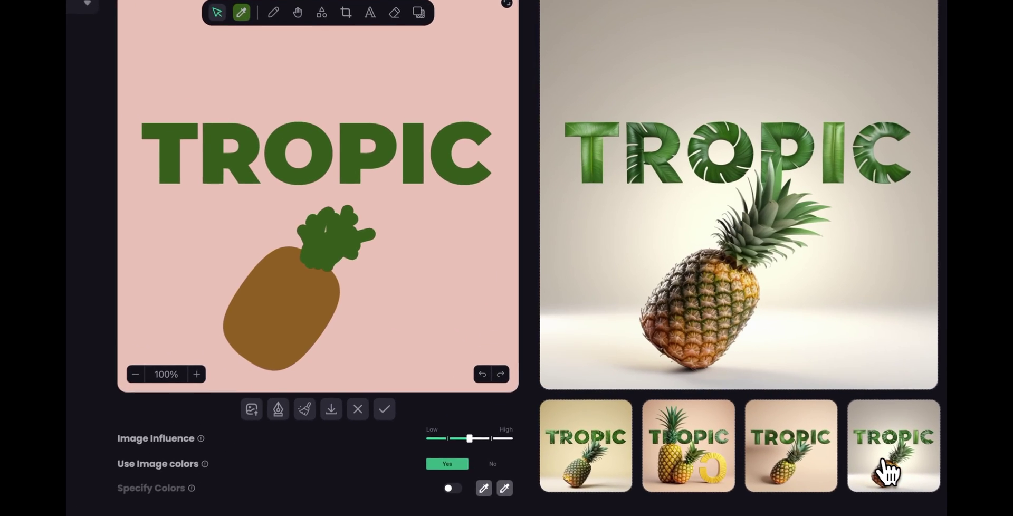
pyautogui.click(731, 459)
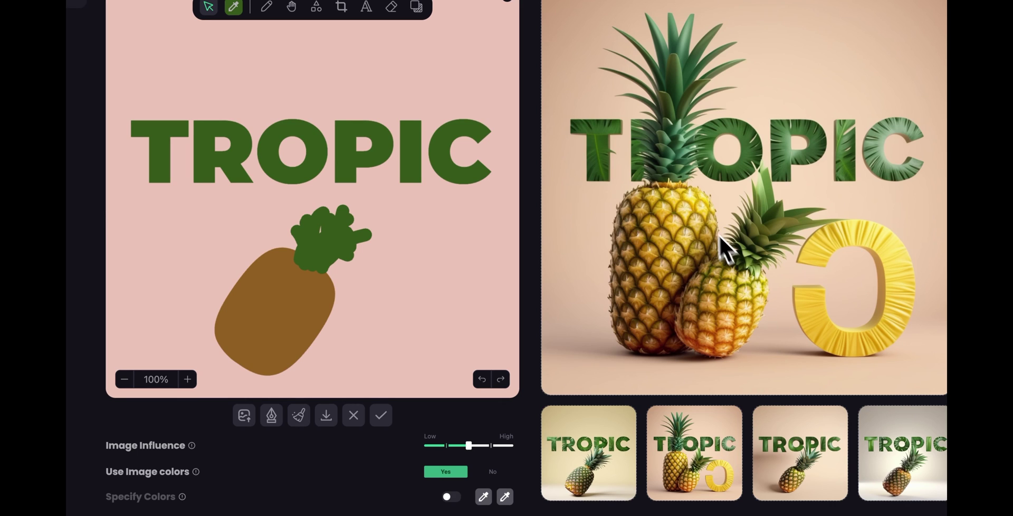
pyautogui.click(581, 455)
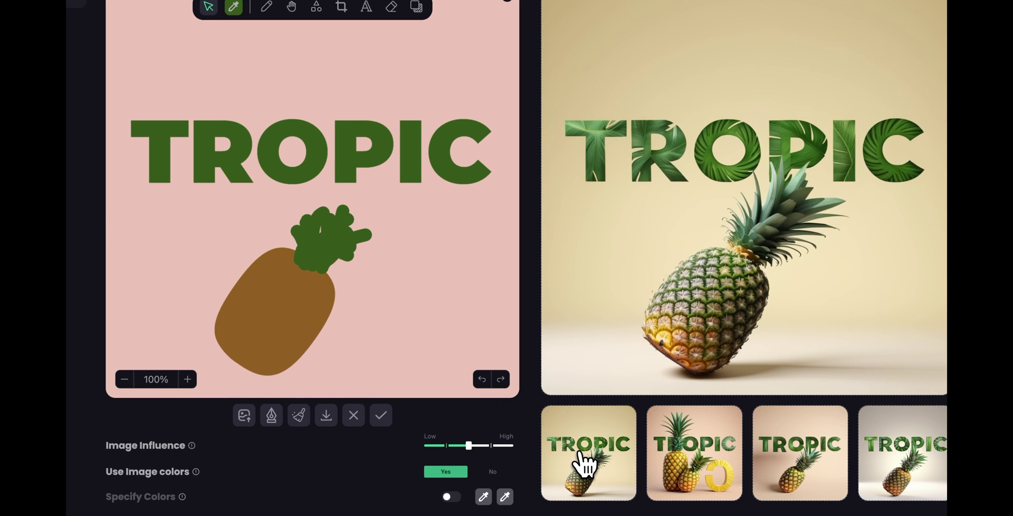
pyautogui.click(669, 467)
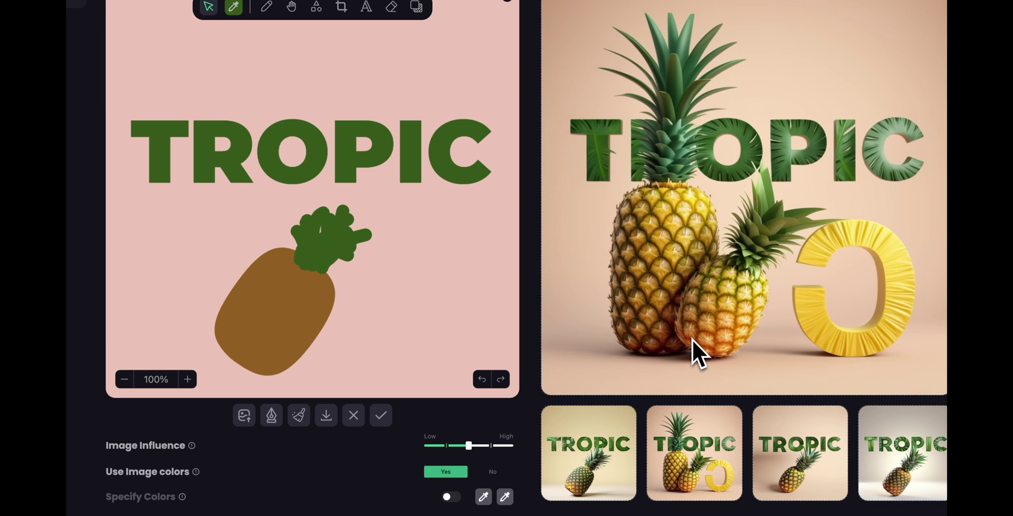
# - Raise Image Influence toward High and generate a new batch of single-pineapple TROPIC images
pyautogui.click(493, 445)
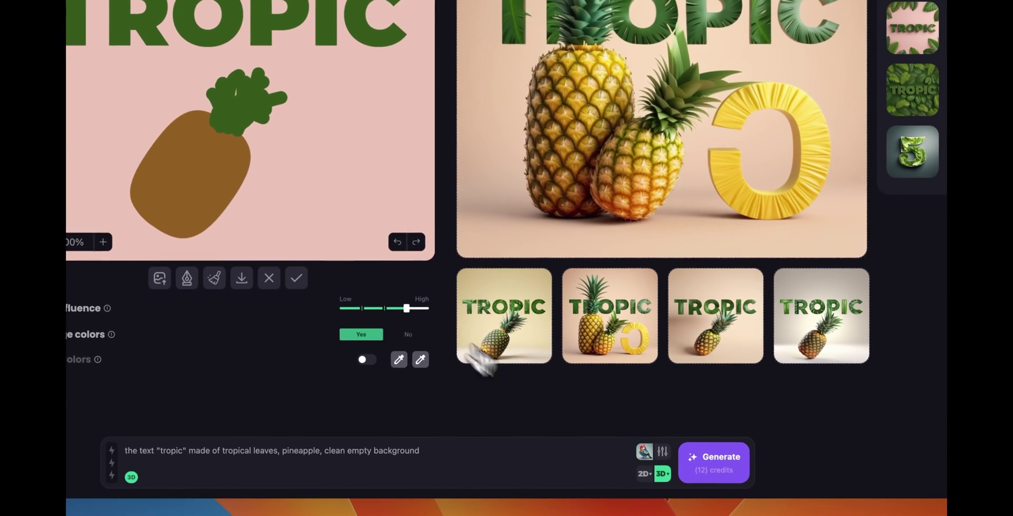
pyautogui.click(714, 468)
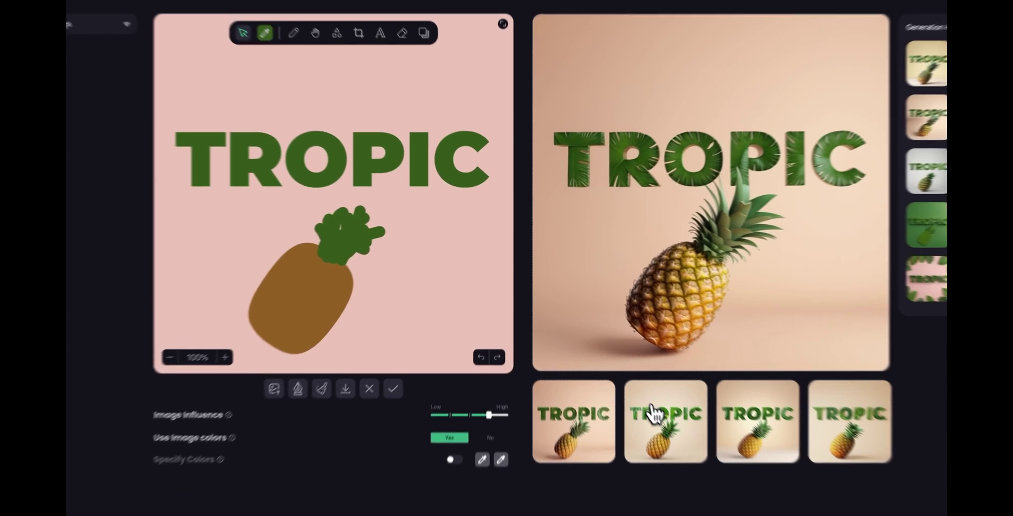
# - Preview each new variation, ending on the palm-leaf TROPIC over a pineapple on peach
pyautogui.click(653, 370)
pyautogui.click(680, 372)
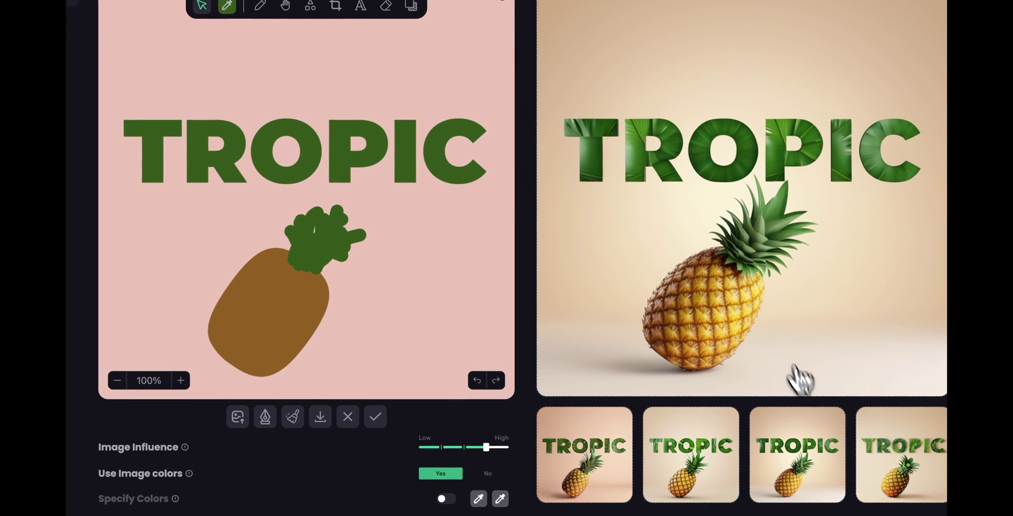
pyautogui.click(871, 463)
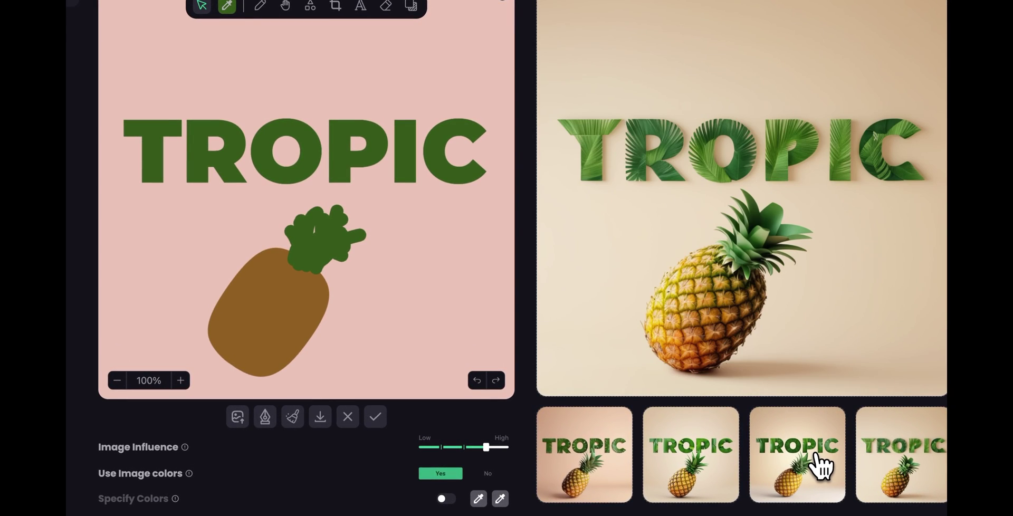
pyautogui.click(618, 456)
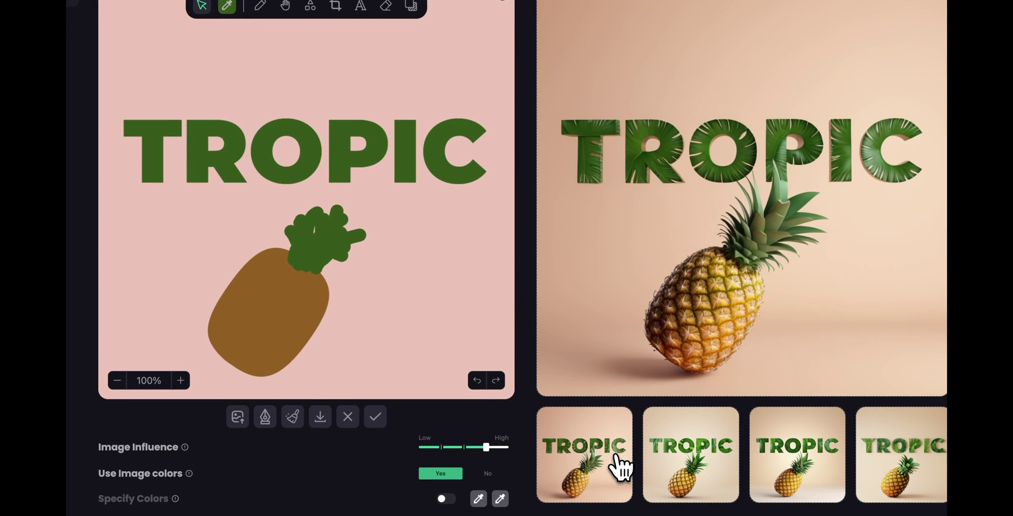